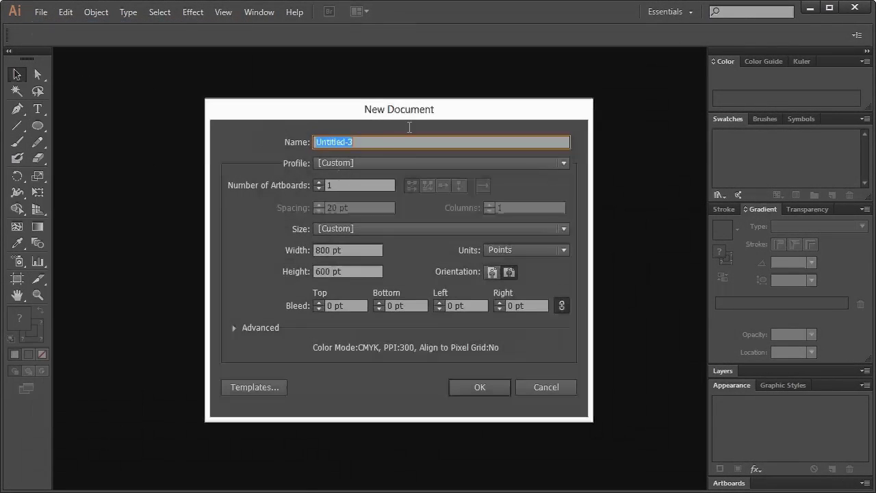
- Create the new 800 × 600 pt document
double_click(328, 251)
double_click(326, 273)
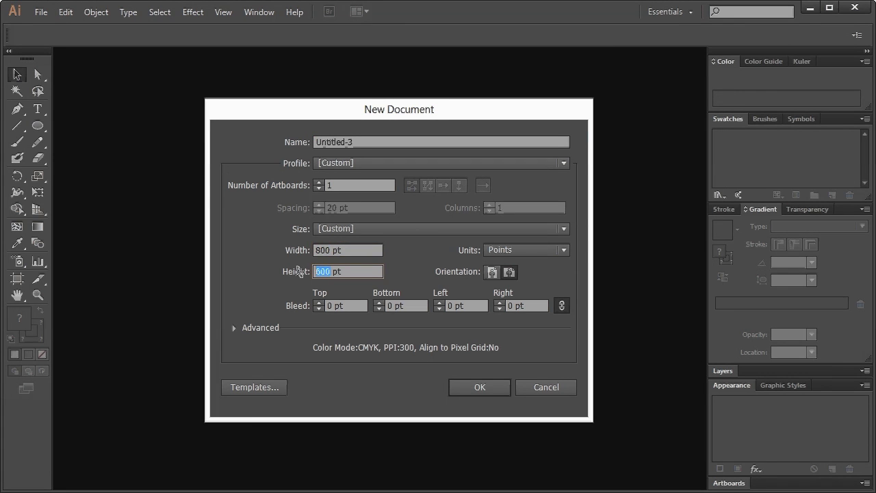
left_click(484, 388)
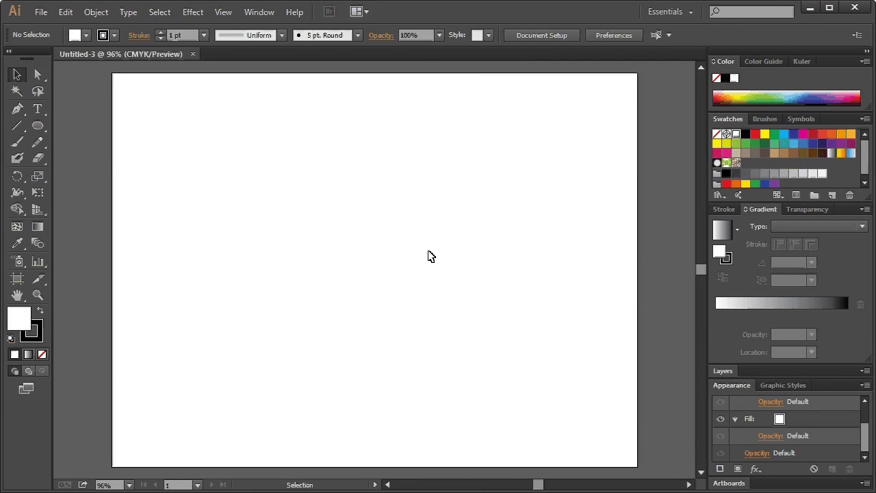
- View the artboard at 100% with the grid shown and Snap to Grid on
key("ctrl+1")
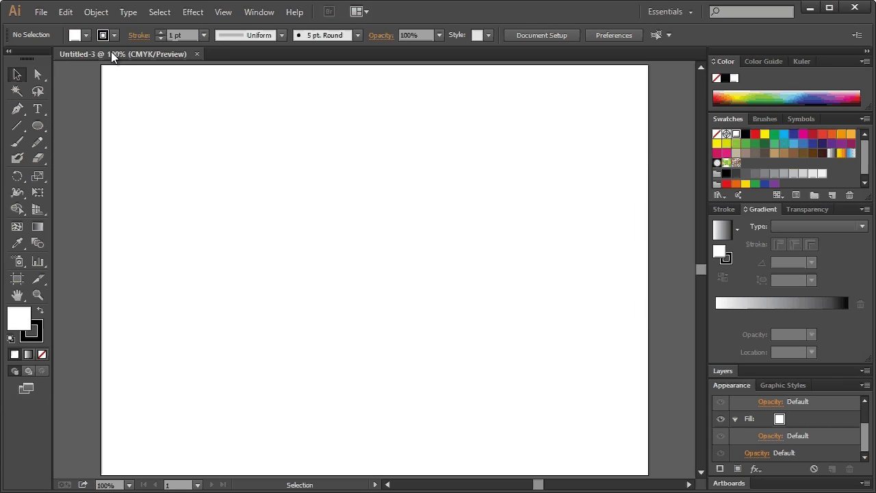
left_click(223, 11)
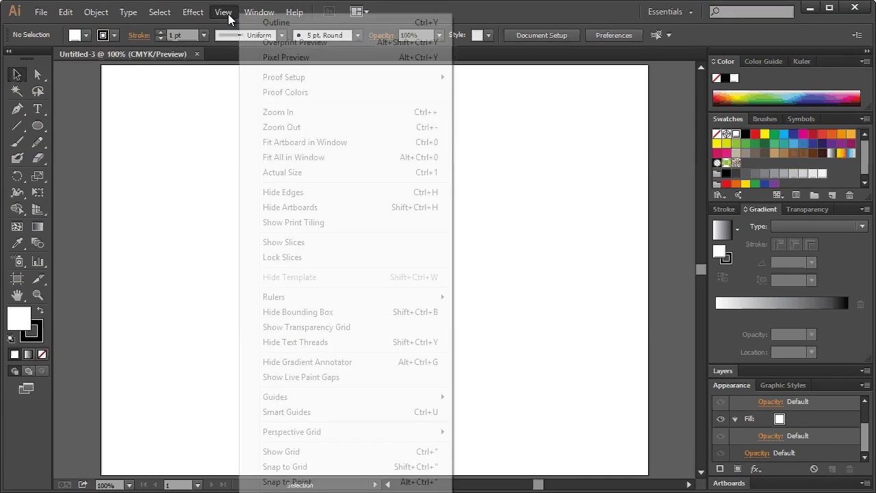
left_click(304, 449)
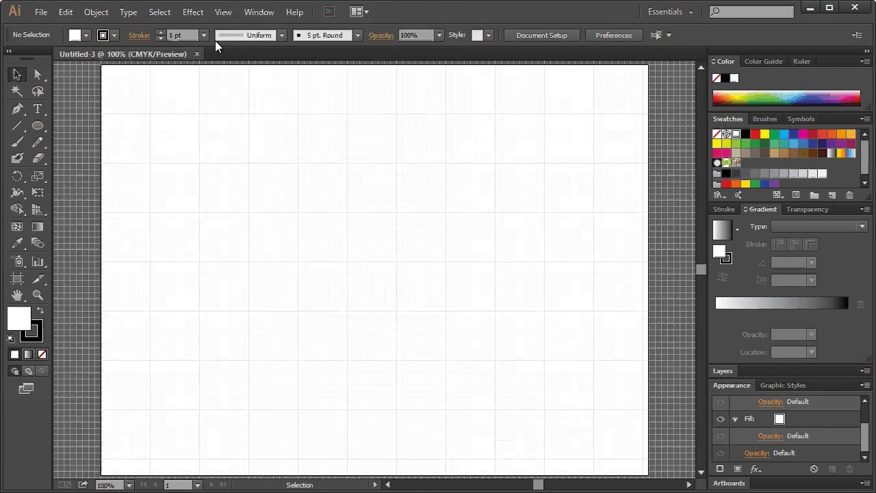
left_click(223, 12)
left_click(280, 467)
key("ctrl+space")
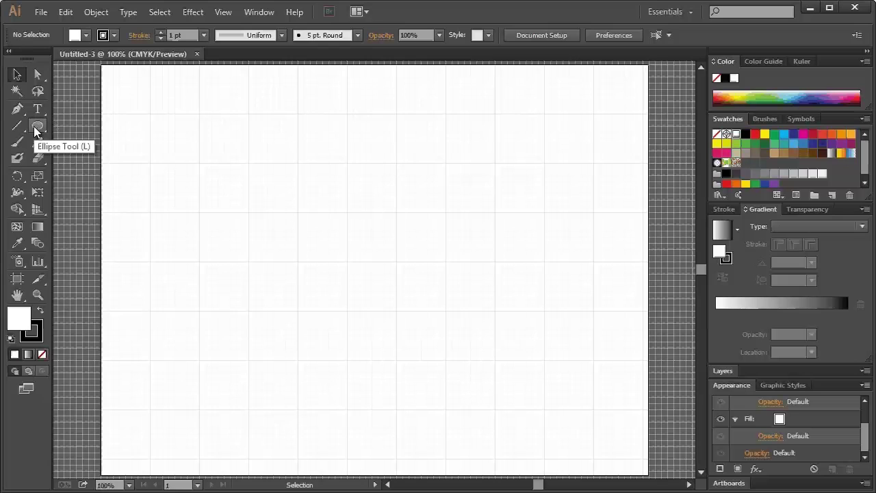
- Zoom the view in to 150%
left_click(37, 294)
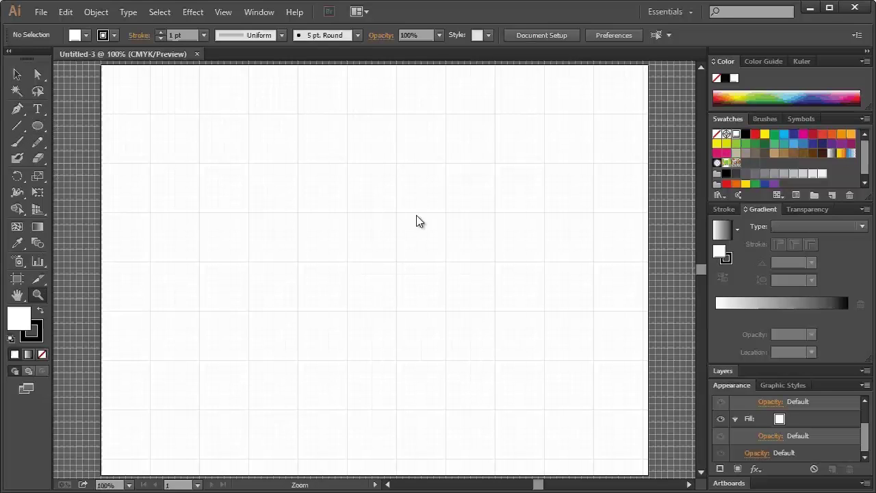
left_click(378, 266)
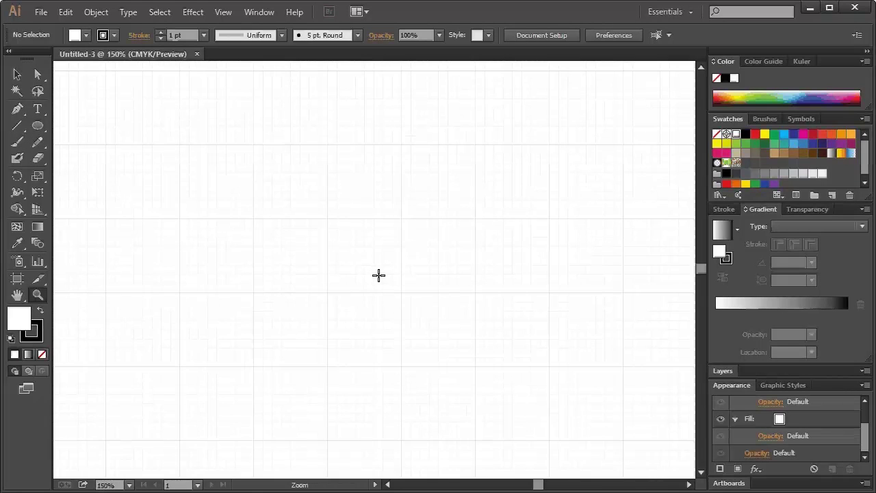
scroll(343, 205, "down", 1)
- Draw a circle near the top centre with the Ellipse tool, undoing a first attempt
left_click_drag(37, 125, 132, 222)
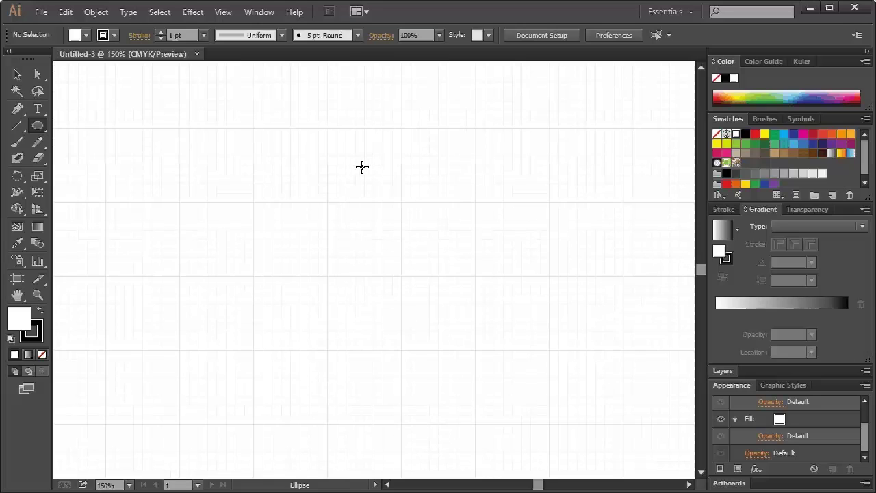
left_click_drag(367, 165, 401, 205)
key("ctrl+z")
key("ctrl+z")
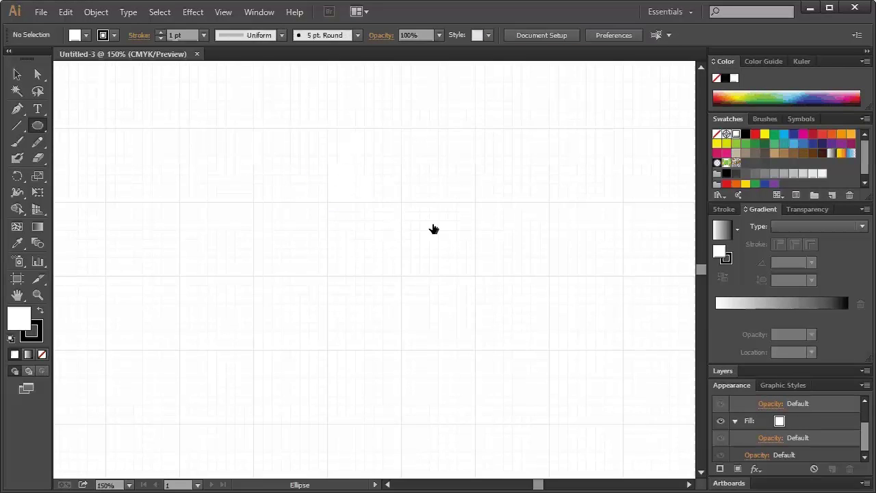
left_click_drag(434, 228, 477, 267)
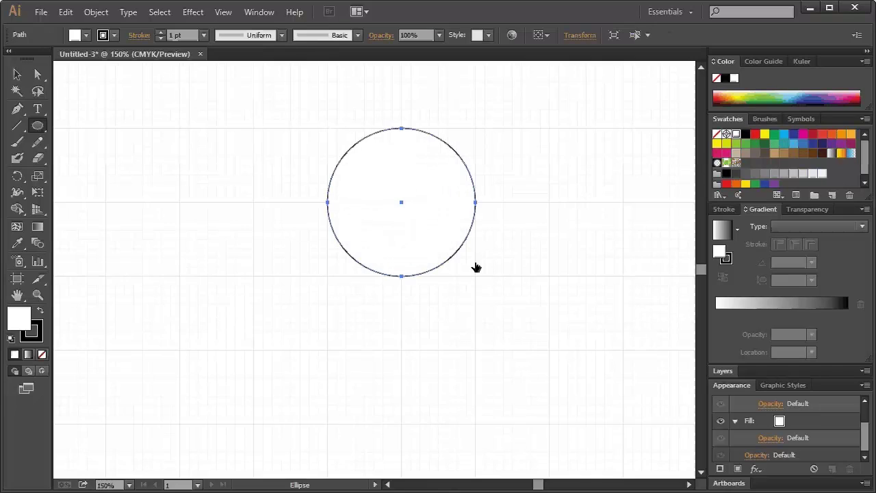
- Remove the circle's fill and raise its stroke weight to 7 pt
left_click(717, 136)
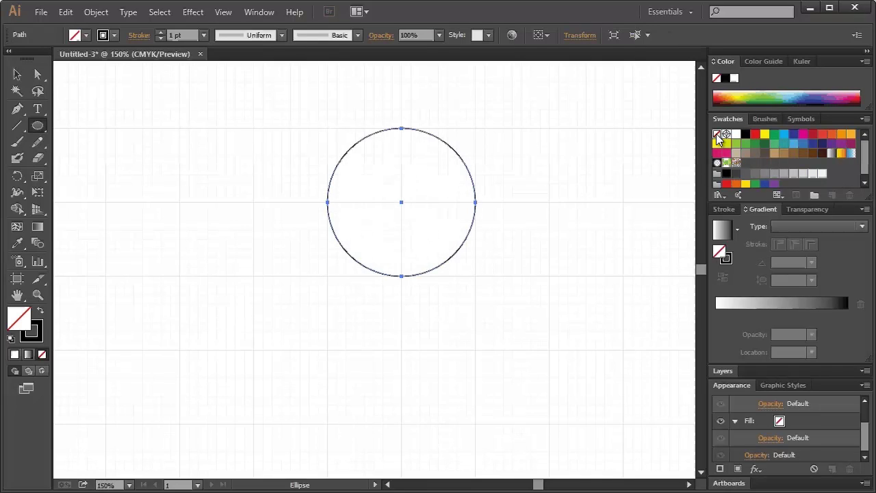
key("x")
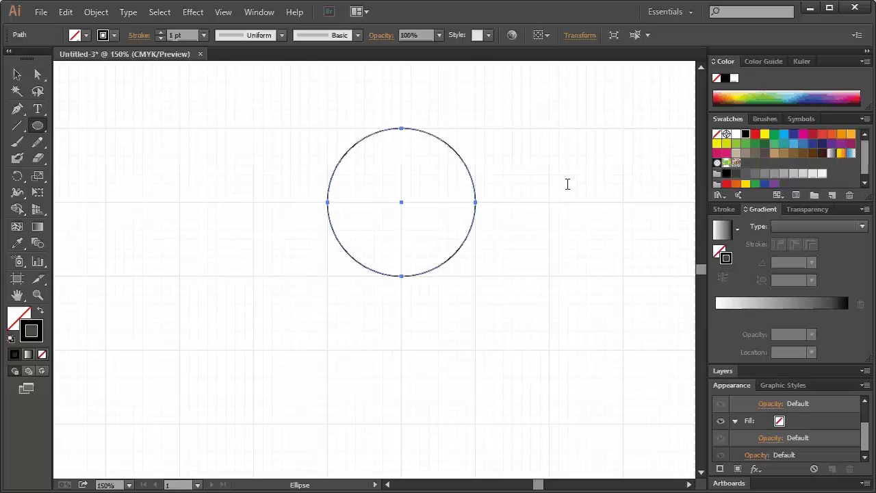
left_click(160, 32)
left_click(160, 32)
left_click(160, 32)
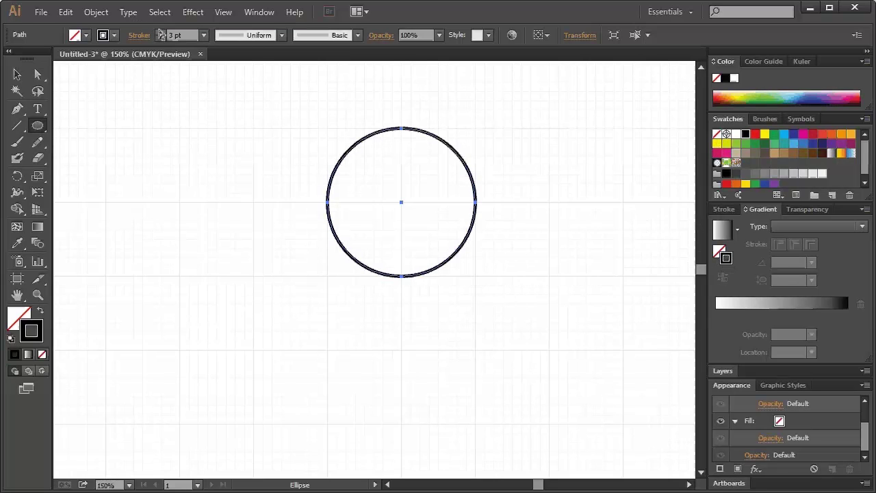
left_click(160, 32)
left_click(160, 32)
left_click(160, 32)
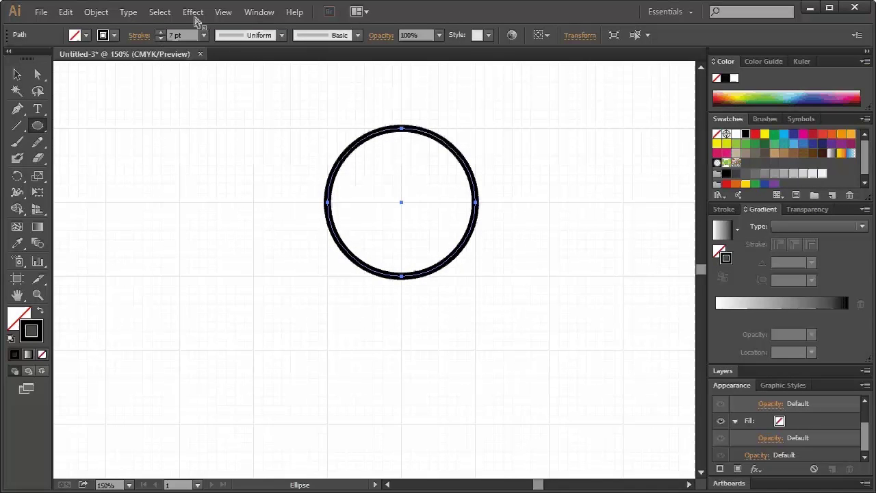
- Delete the circle's left anchor, leaving a right-facing half-circle arc
left_click(38, 74)
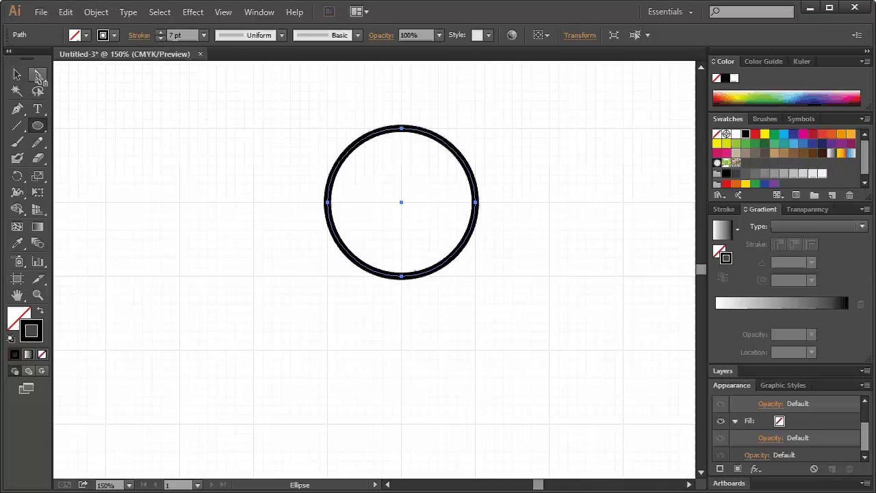
left_click(328, 203)
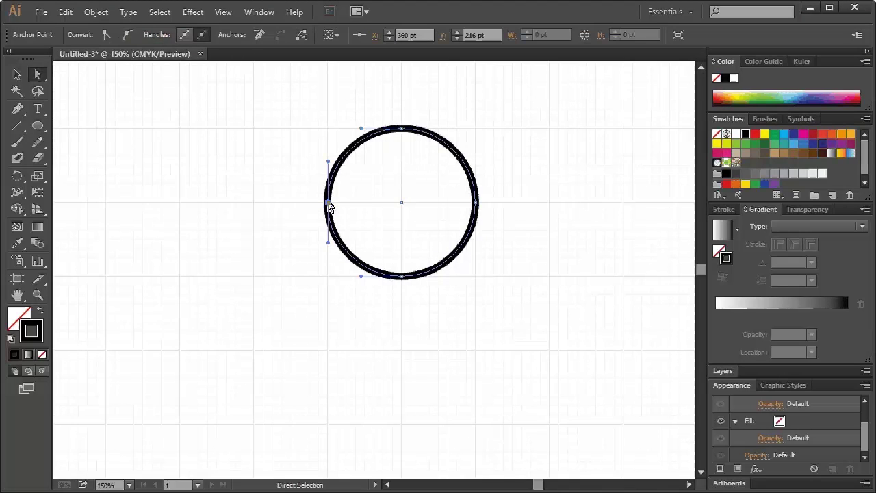
key("Delete")
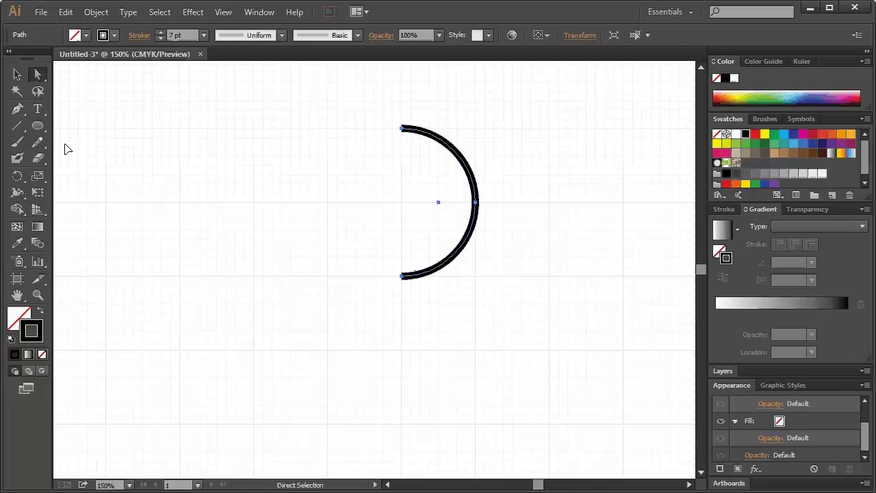
- Duplicate the arc and reflect the copy vertically
left_click(17, 76)
left_click(436, 142)
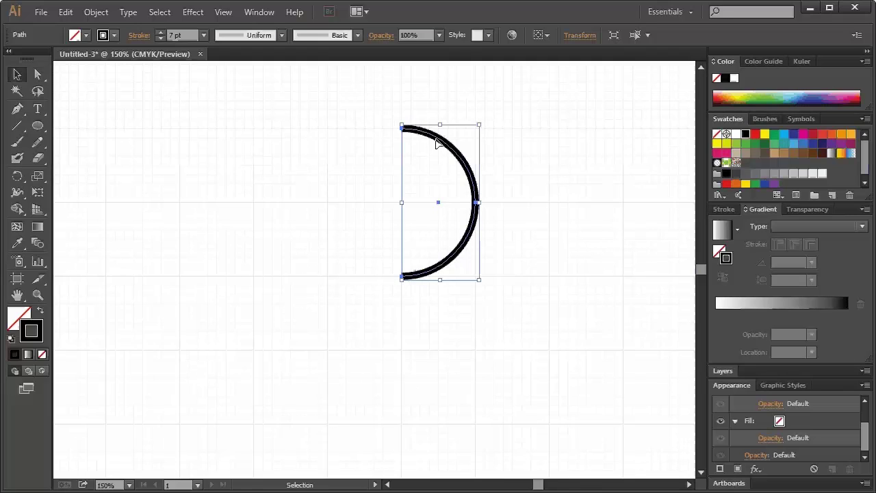
left_click(436, 137)
left_click(437, 139)
key("a")
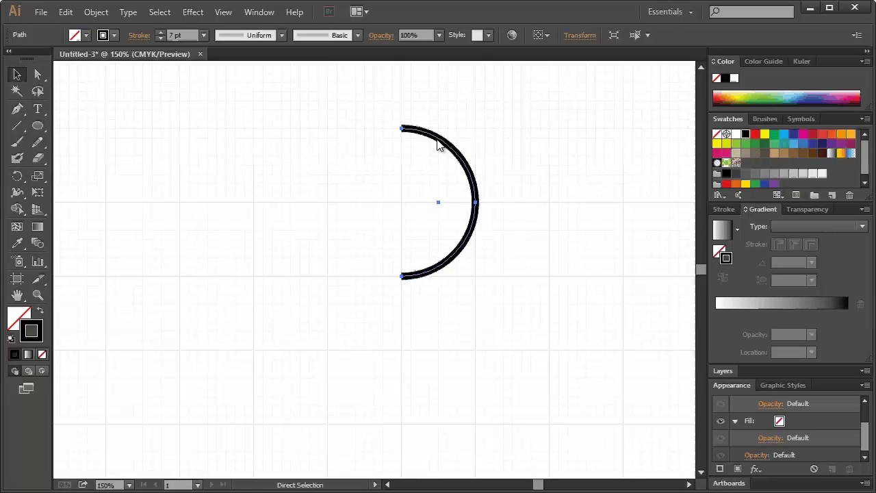
key("v")
right_click(437, 140)
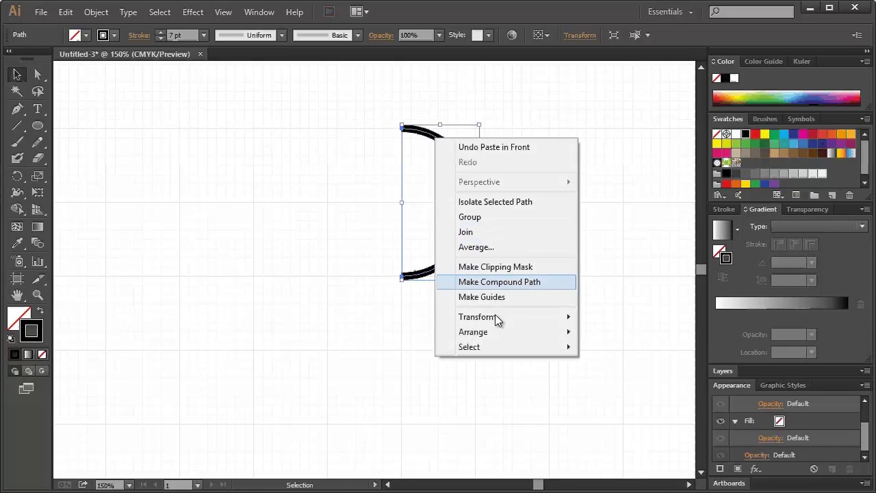
mouse_move(543, 317)
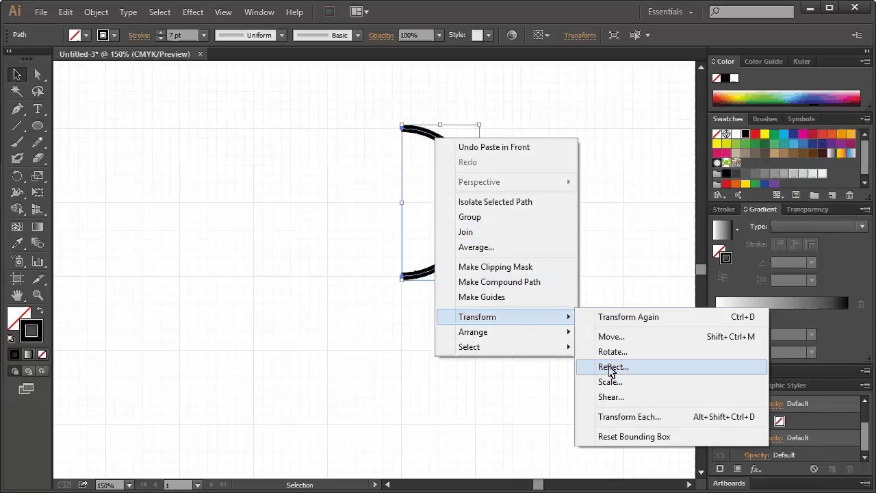
left_click(615, 367)
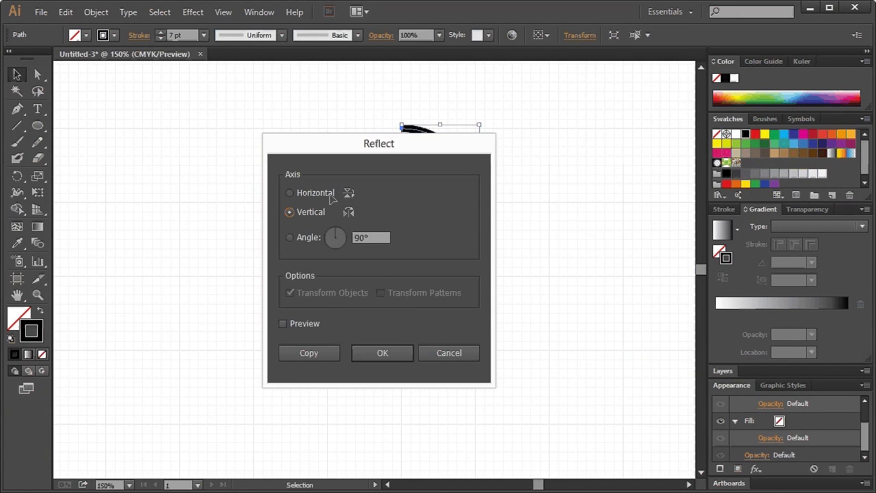
left_click(370, 360)
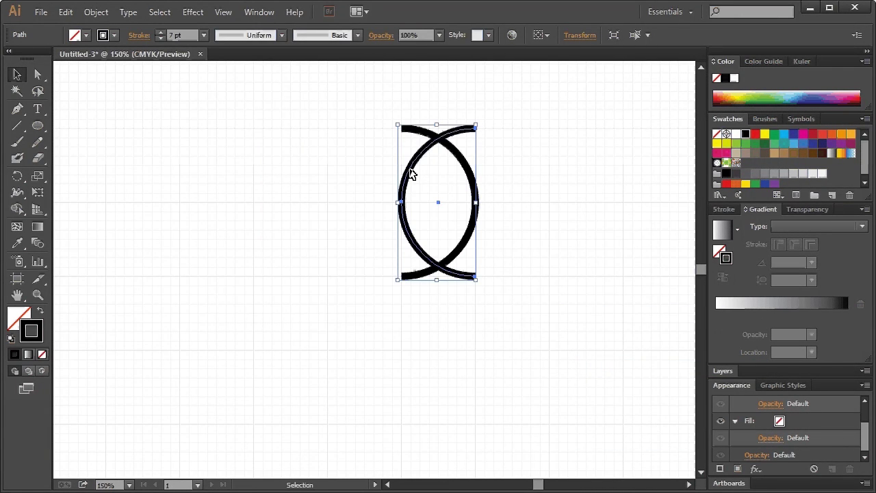
- Move the mirrored arc left, opposite the original, and deselect it
left_click_drag(402, 172, 117, 174)
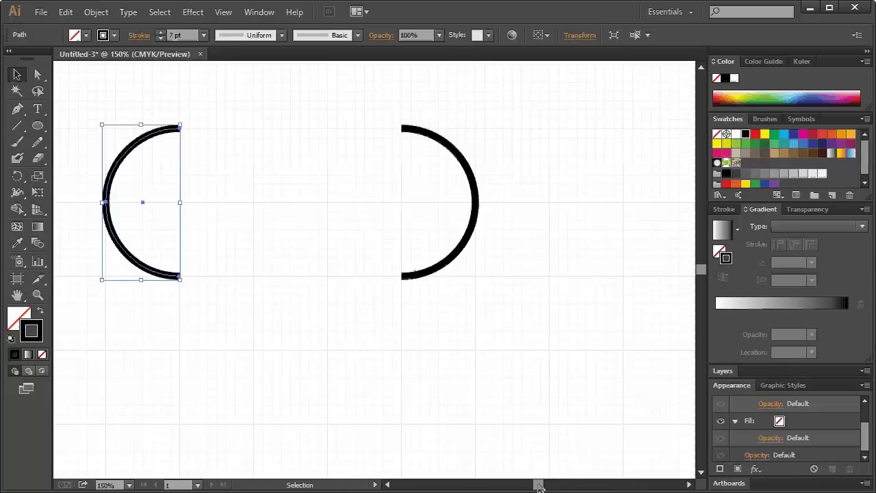
left_click_drag(538, 486, 535, 487)
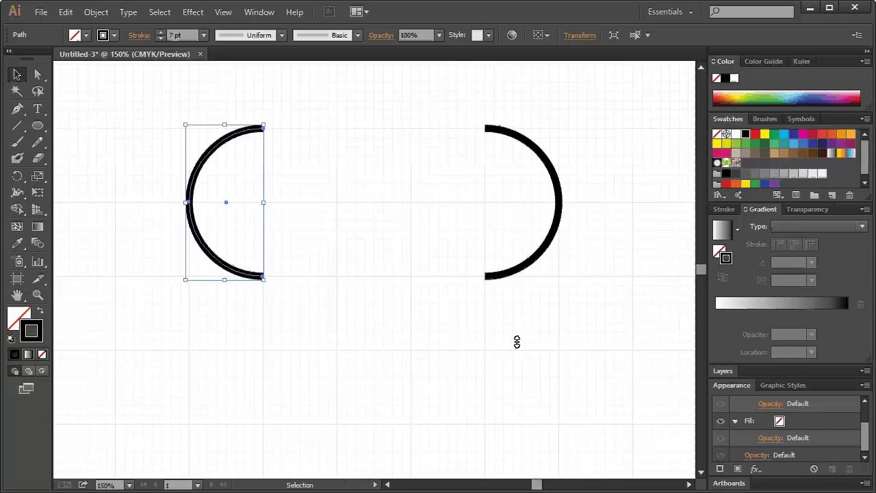
left_click(337, 169)
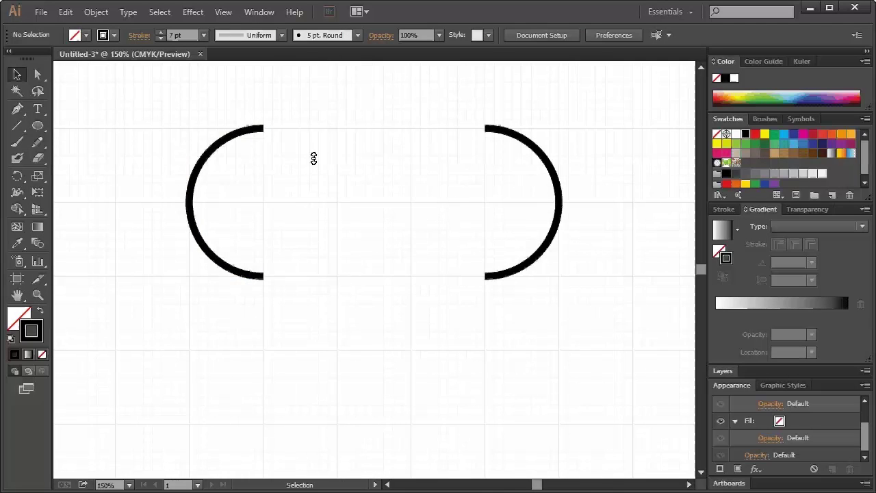
- Squash and narrow the left arc using its bounding box
left_click(248, 278)
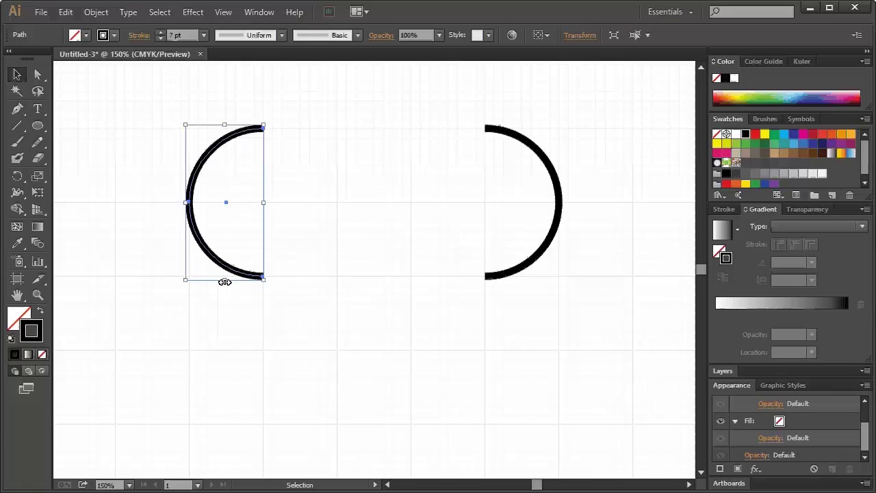
left_click_drag(225, 281, 226, 252)
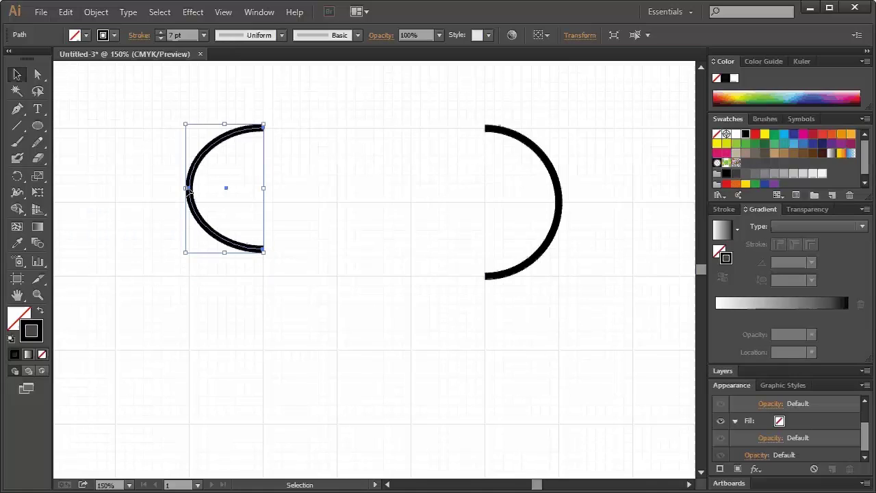
left_click_drag(190, 191, 198, 195)
left_click(322, 190)
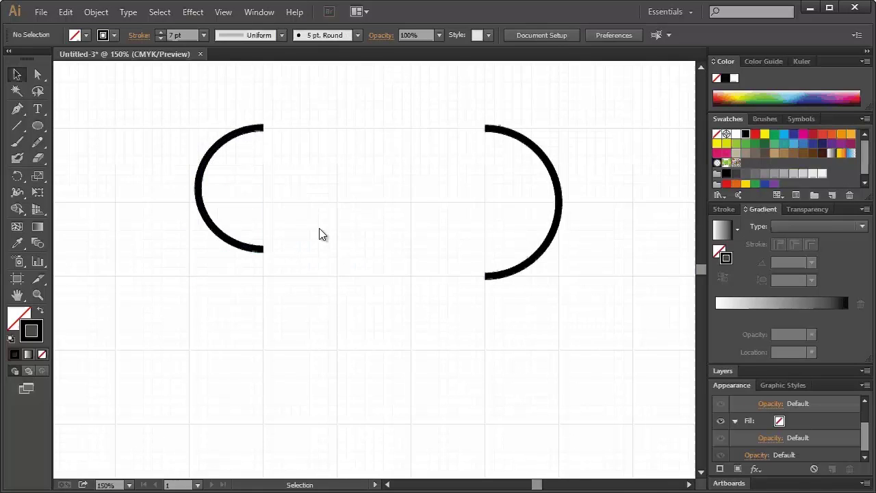
- Duplicate the left arc, reflect the copy vertically, and move it right to the middle
left_click(258, 254)
key("ctrl")
key("ctrl")
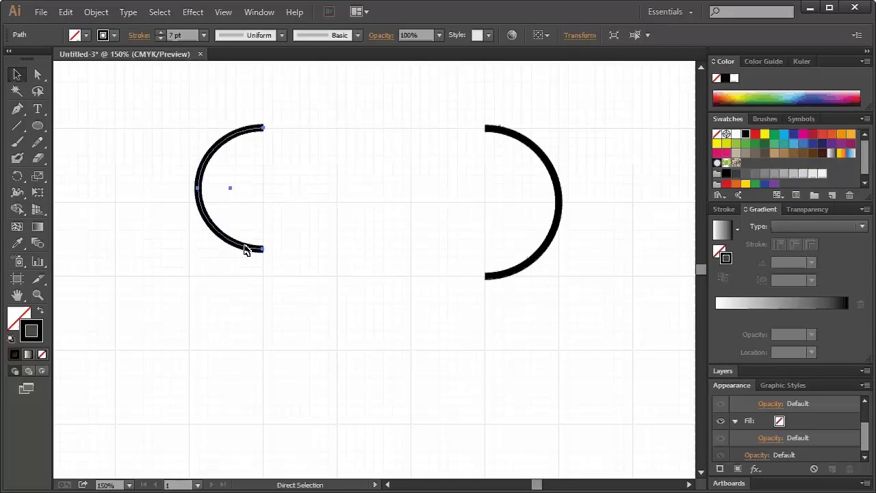
right_click(306, 337)
mouse_move(308, 423)
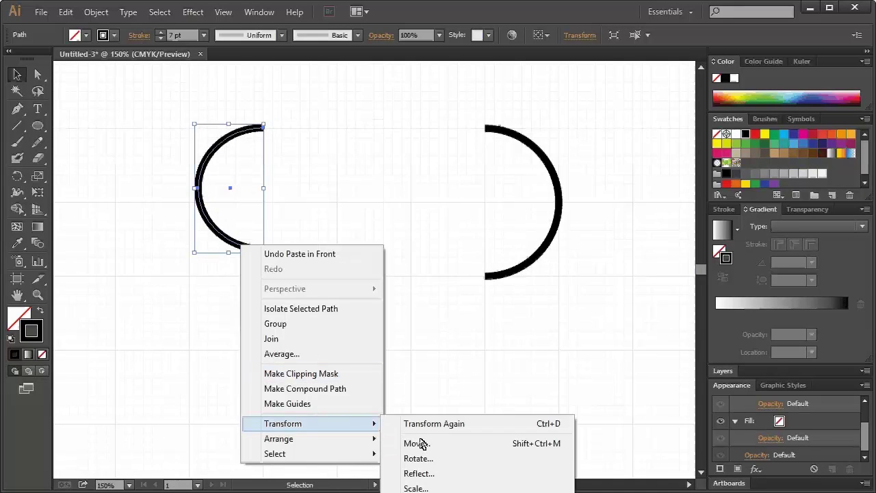
left_click(419, 474)
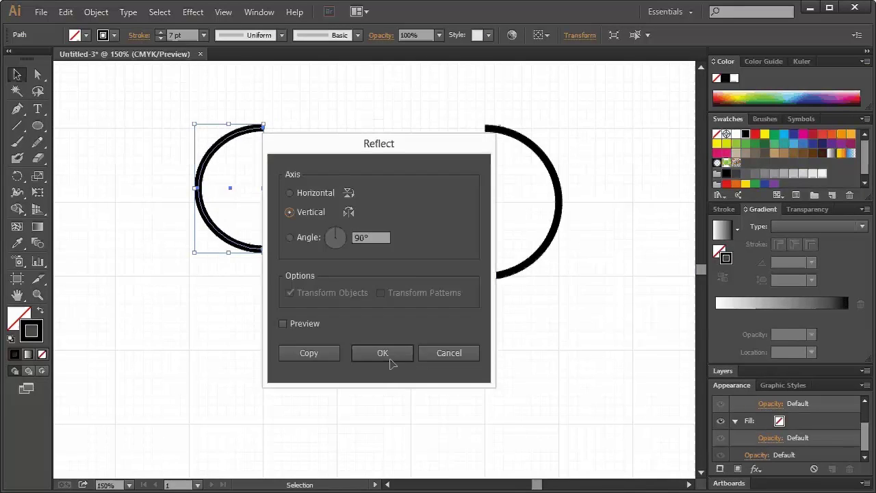
left_click(392, 358)
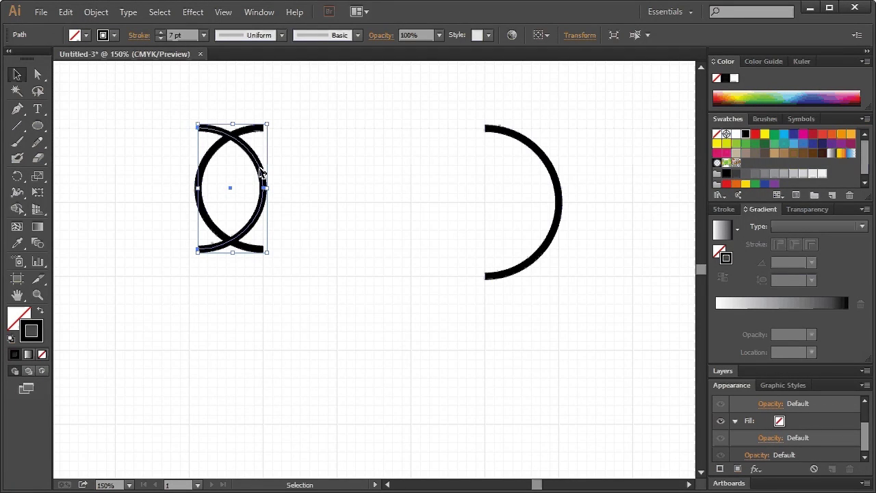
left_click_drag(266, 172, 457, 172)
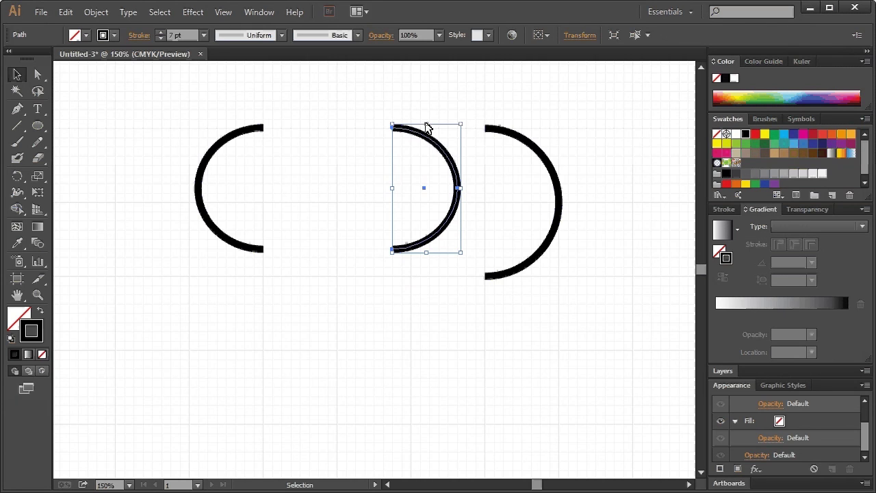
- Shrink the middle arc by shortening its top and narrowing its width
left_click_drag(426, 127, 428, 152)
left_click_drag(460, 202, 453, 203)
left_click(487, 185)
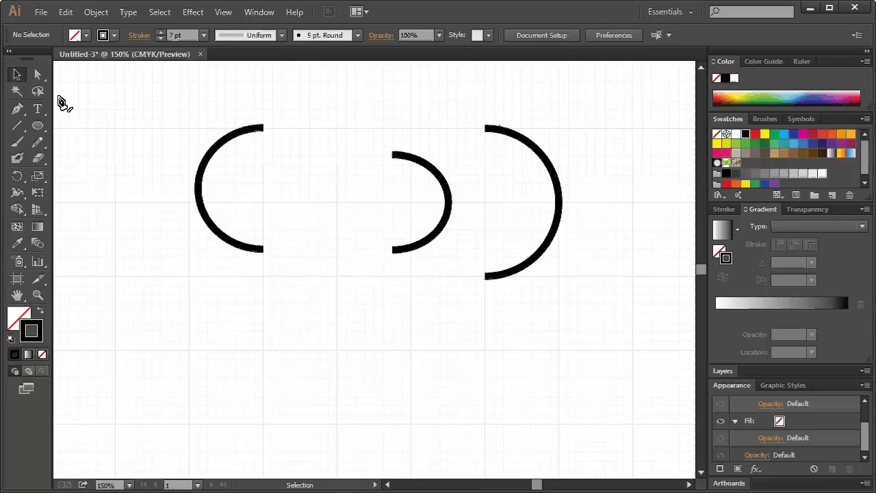
- Join the left arc's top end to the right arc's top with a straight segment
left_click(17, 109)
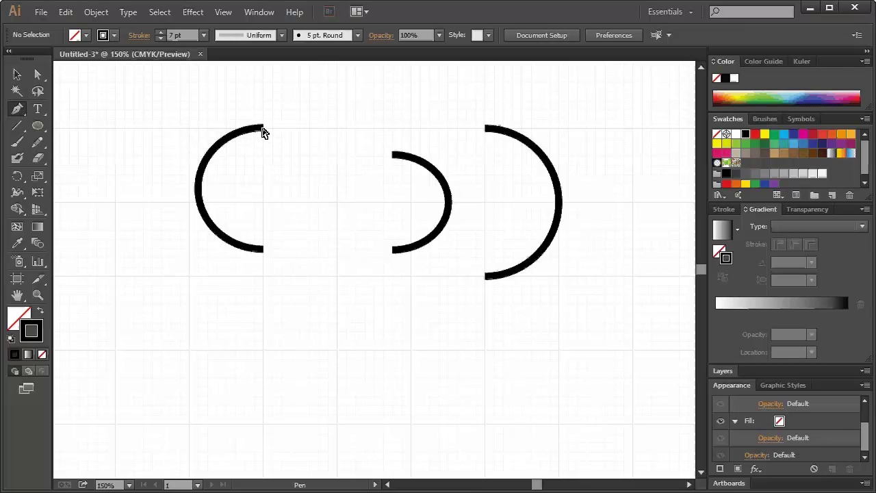
left_click(264, 129)
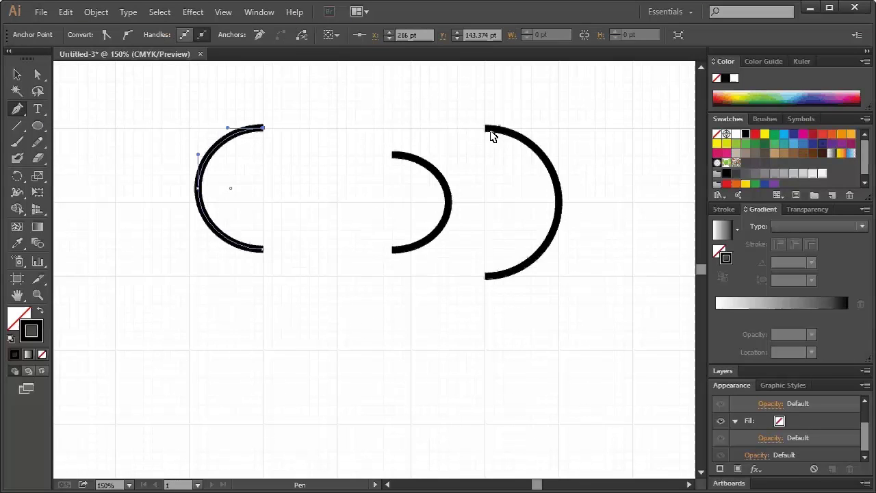
left_click(486, 129)
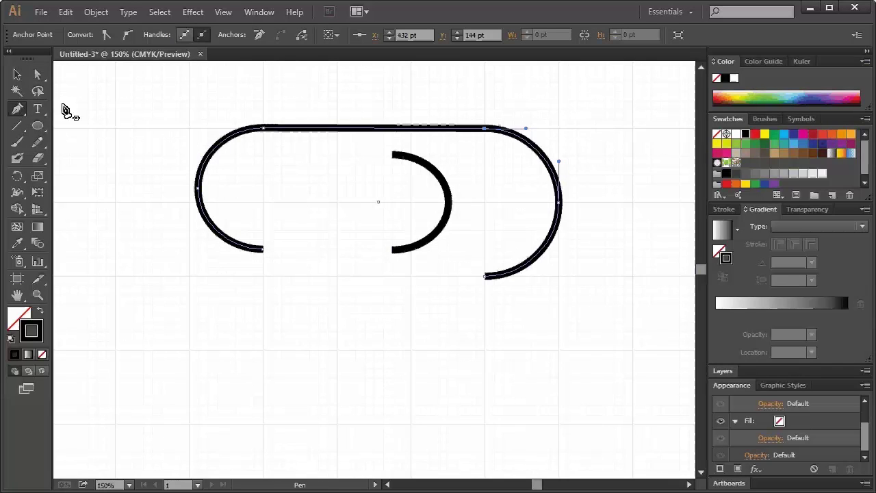
left_click(17, 74)
left_click(82, 113)
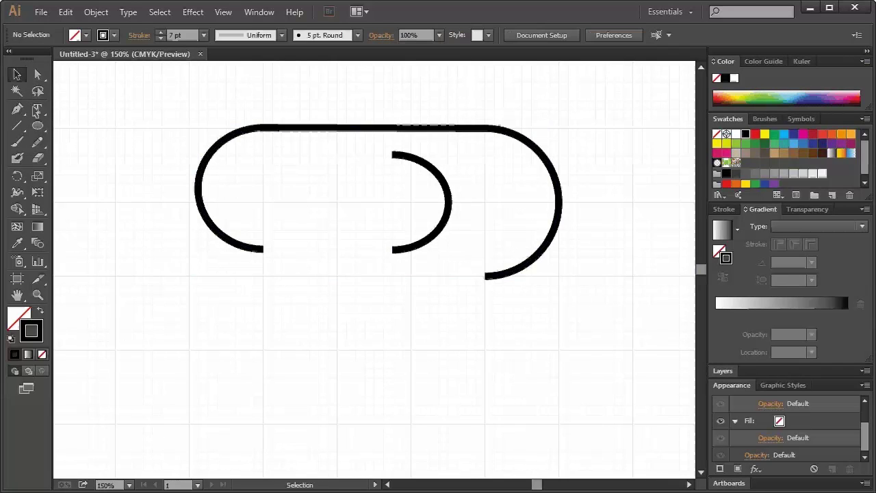
- Join the left arc's bottom end to the inner arc's lower end
key("p")
left_click(263, 250)
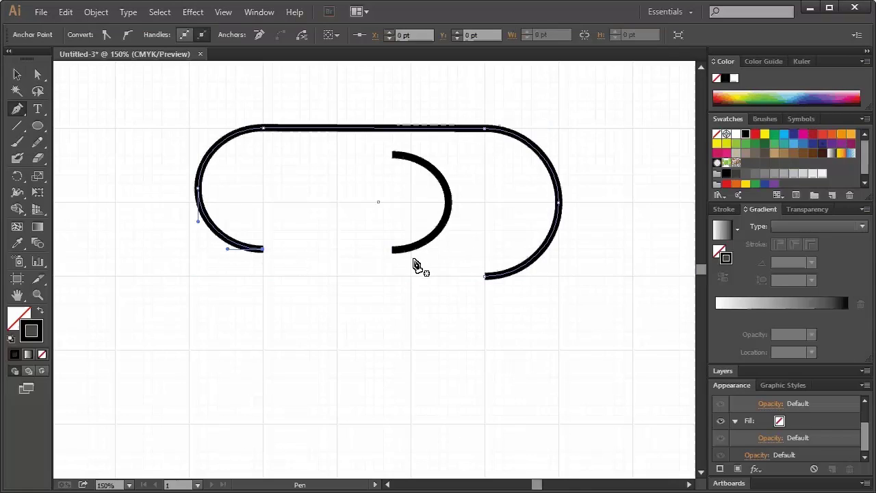
left_click(394, 251)
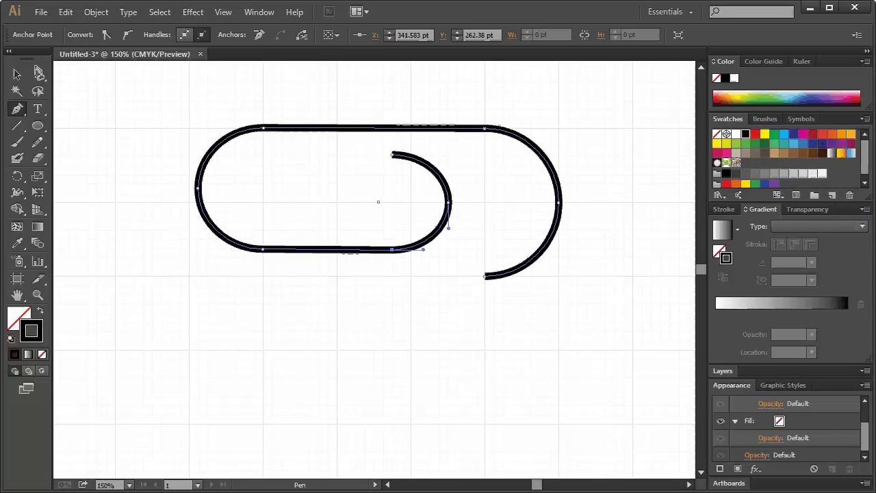
left_click(17, 74)
left_click(59, 92)
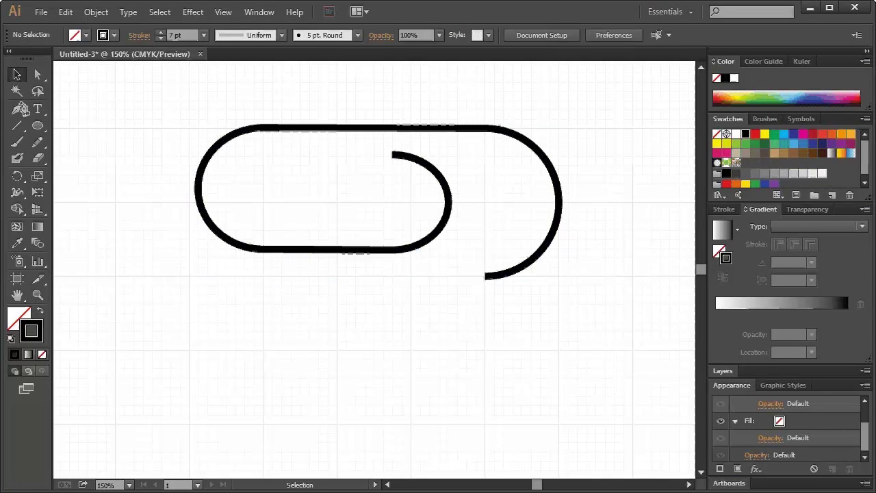
- Extend the inner arc's upper end with a straight leg leftward
left_click(17, 108)
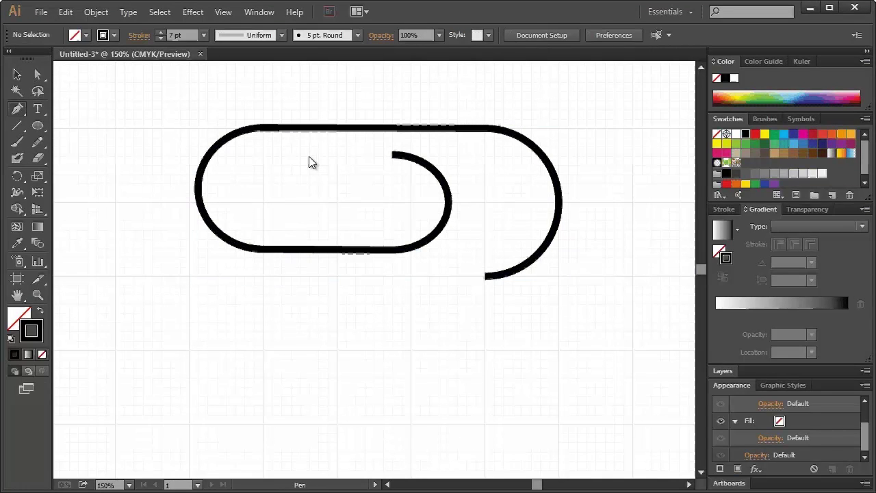
left_click(395, 156)
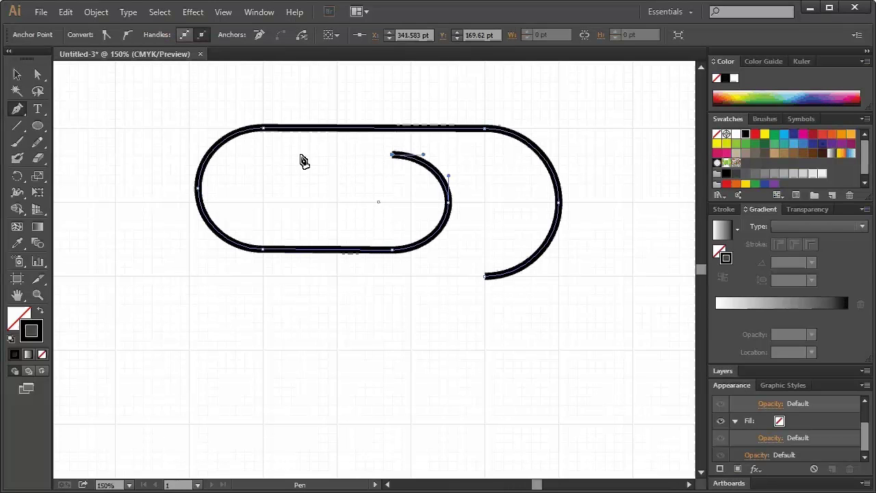
left_click(301, 155)
left_click(18, 74)
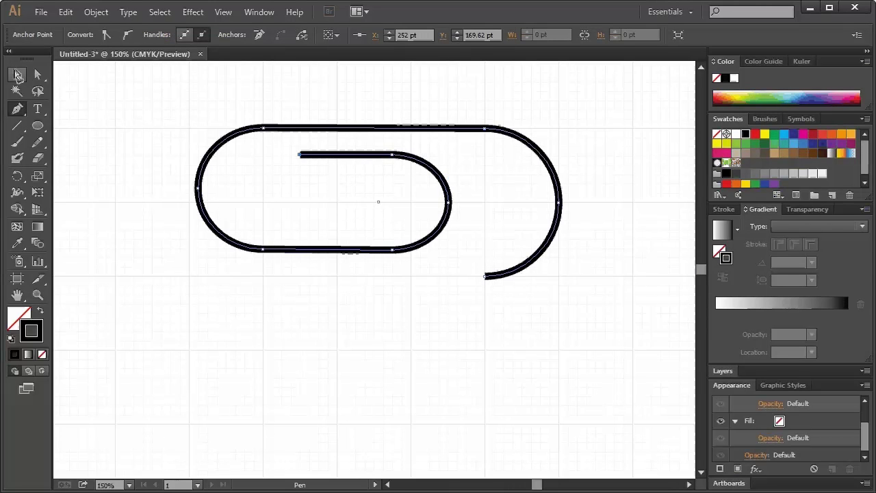
left_click(100, 129)
- Extend the outer arc's bottom leftward, then drop a vertical stem to the bottom
left_click(17, 109)
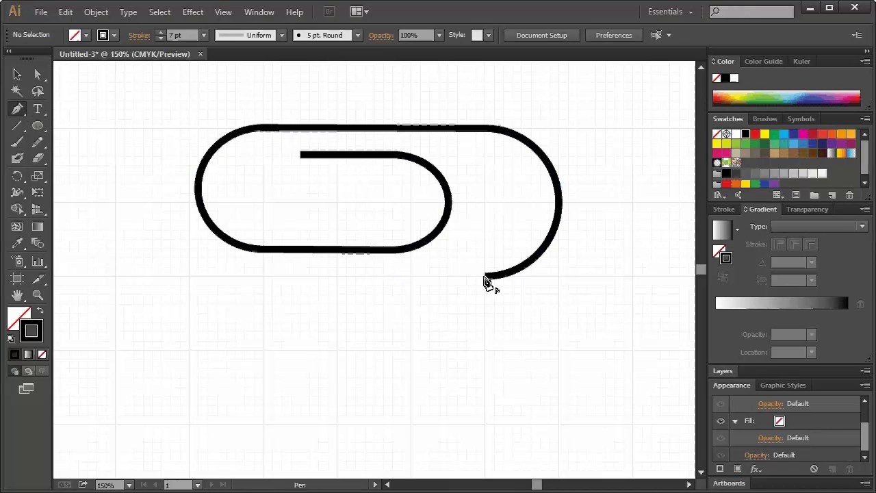
left_click(486, 276)
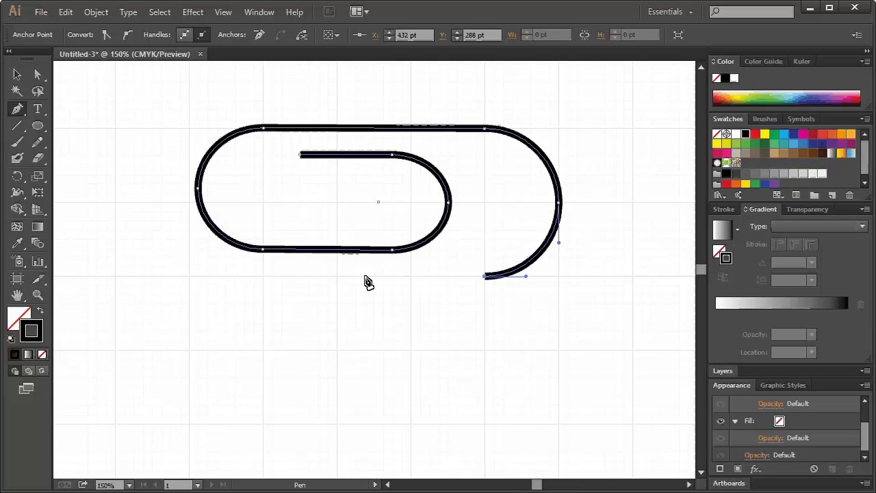
left_click(365, 277)
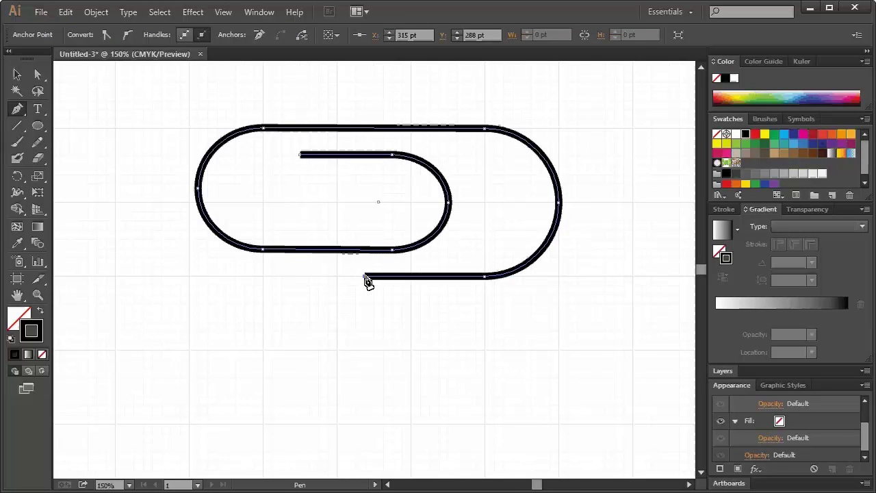
left_click(365, 323)
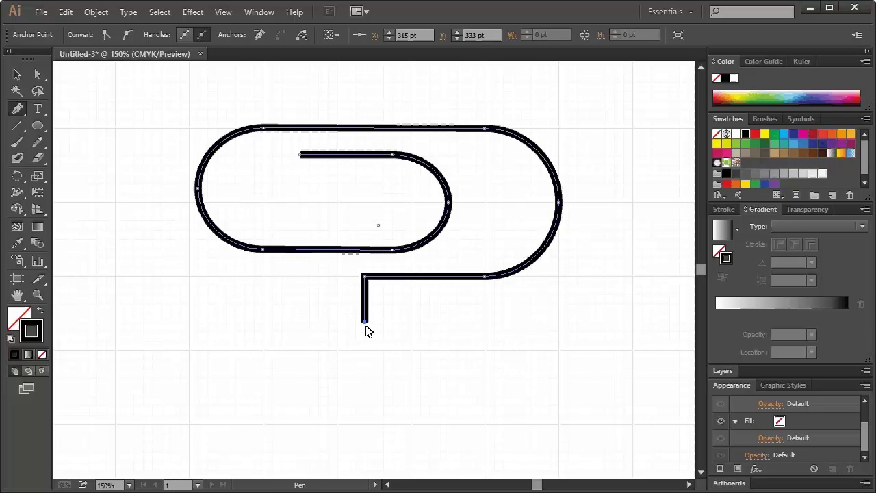
key("ctrl+z")
left_click(365, 340)
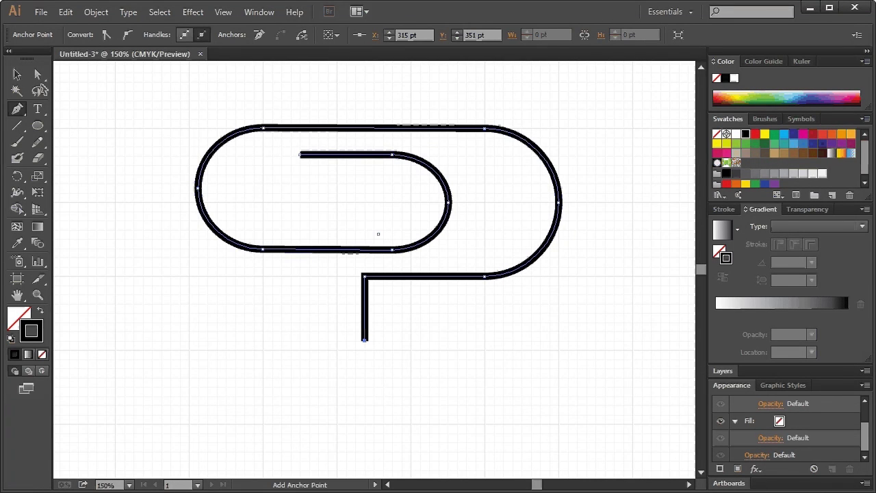
key("v")
left_click(121, 116)
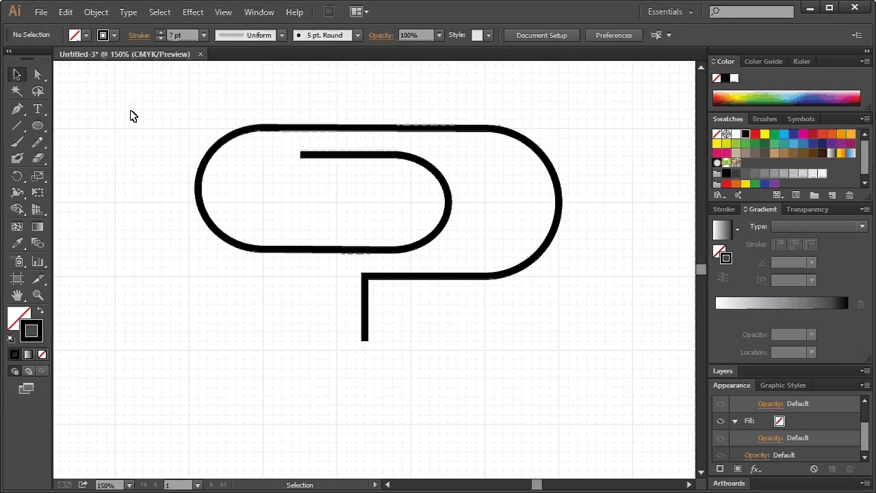
- Select the whole paperclip path and raise its stroke weight to 17 pt
left_click_drag(135, 110, 573, 354)
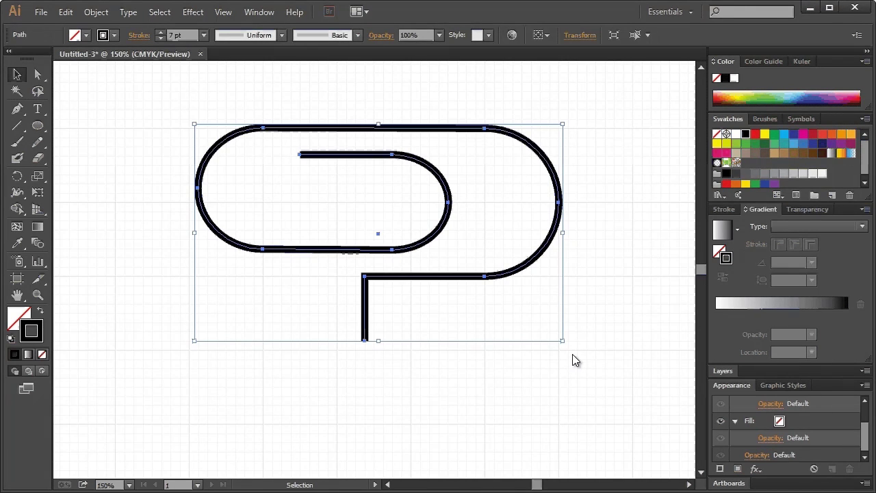
left_click_drag(417, 132, 488, 115)
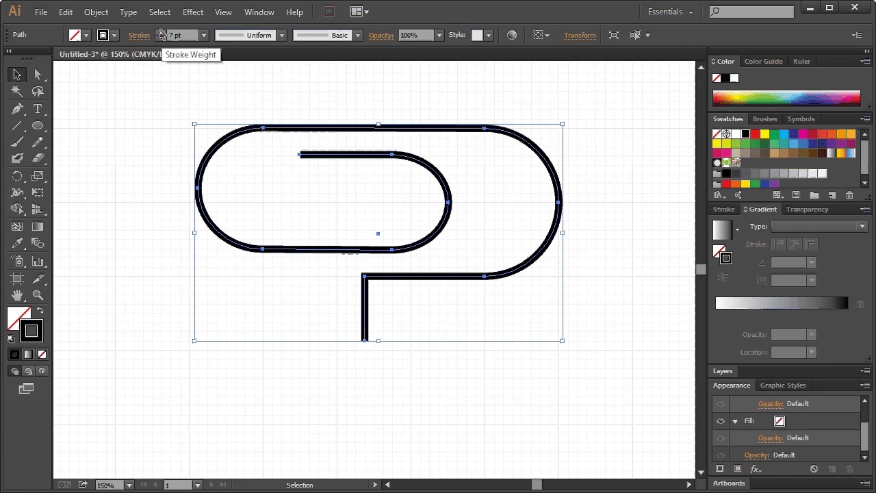
scroll(160, 34, "up", 9)
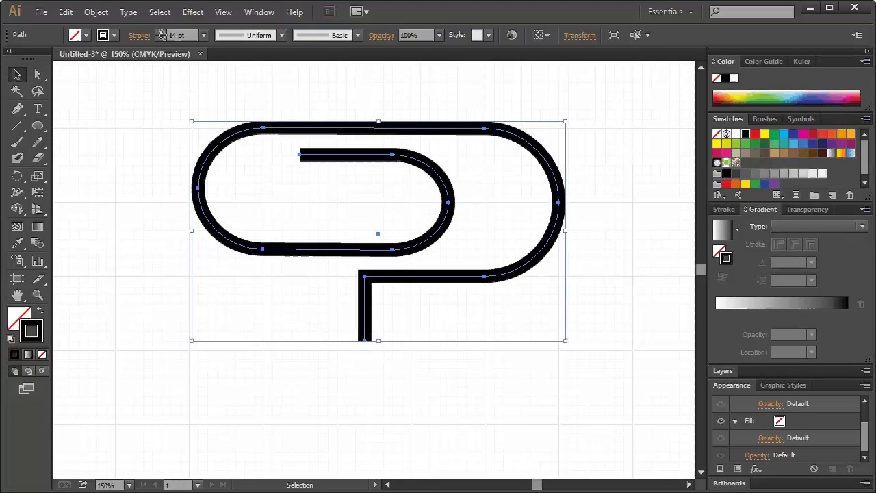
scroll(163, 36, "up", 1)
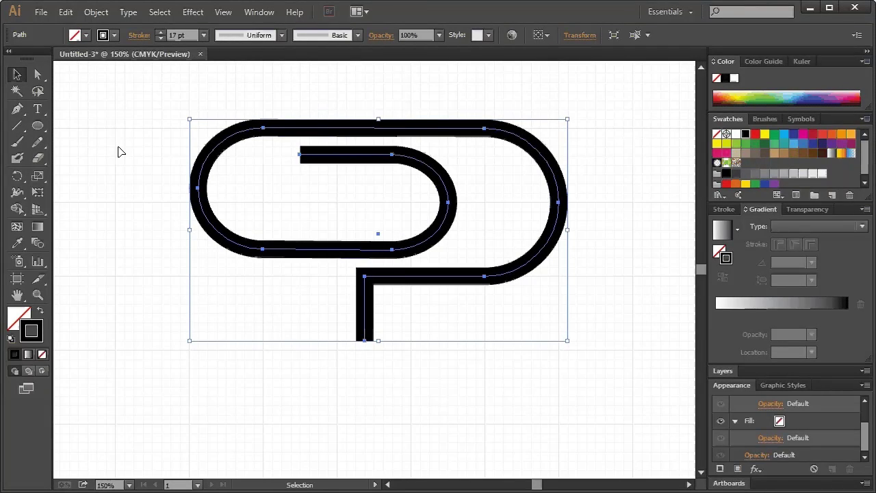
left_click(118, 151)
left_click(37, 74)
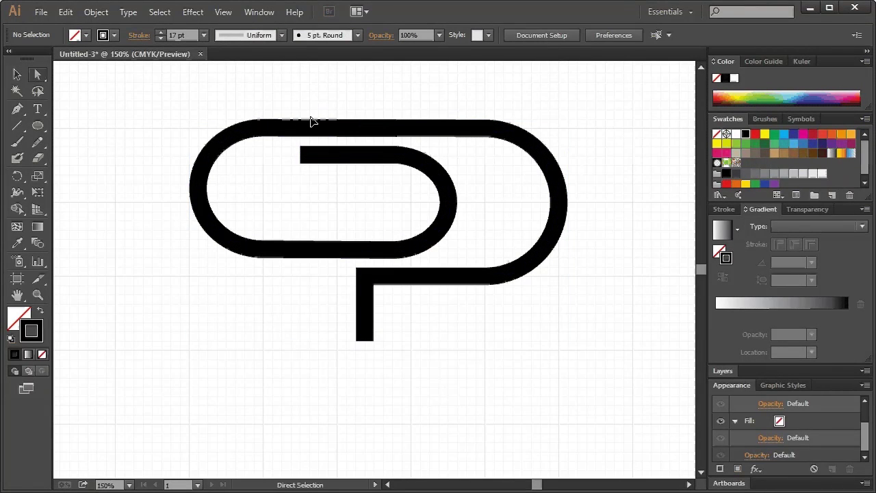
- Drag the outer loop's lower-left curved segment to reshape it, then return to 100% view
left_click(265, 132)
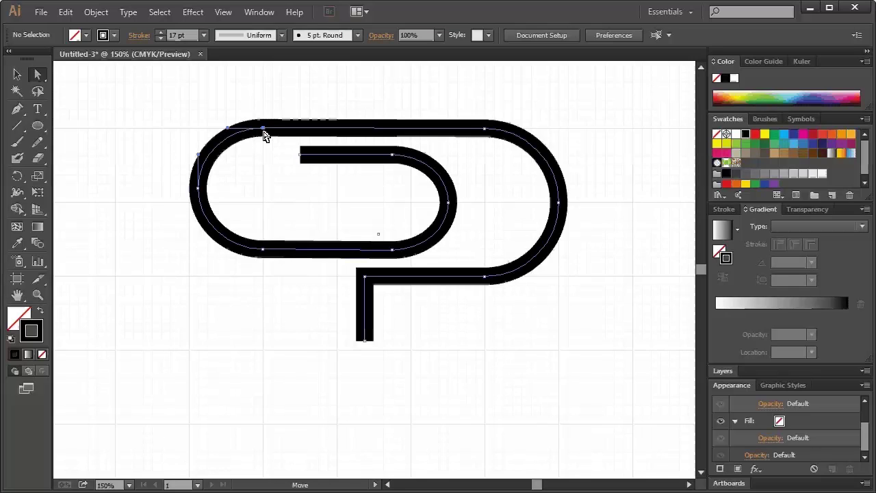
left_click(264, 130)
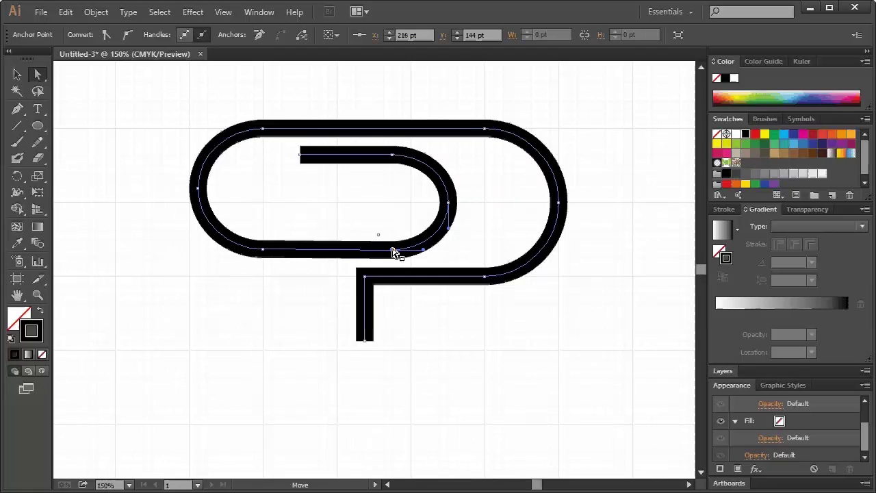
left_click(392, 251)
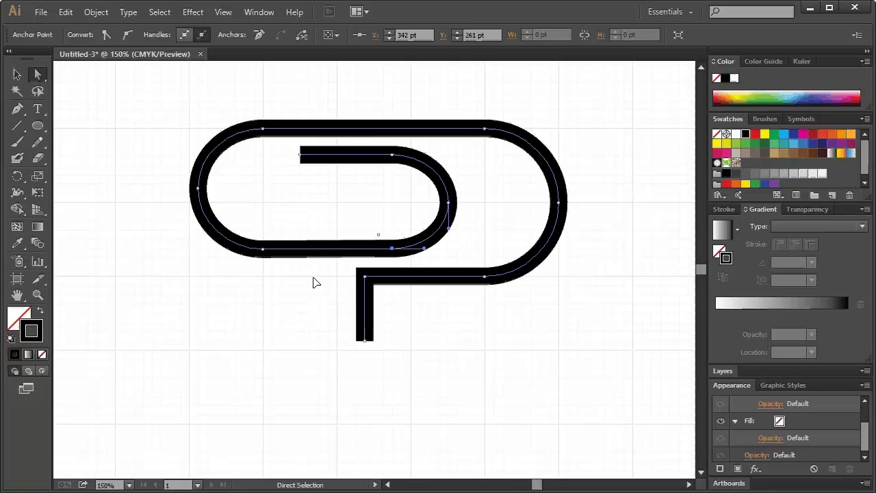
left_click(450, 289)
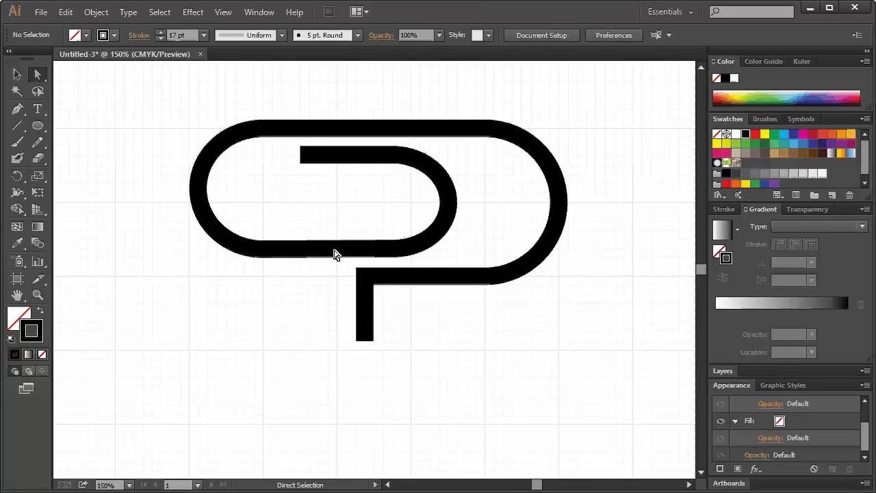
left_click(391, 250)
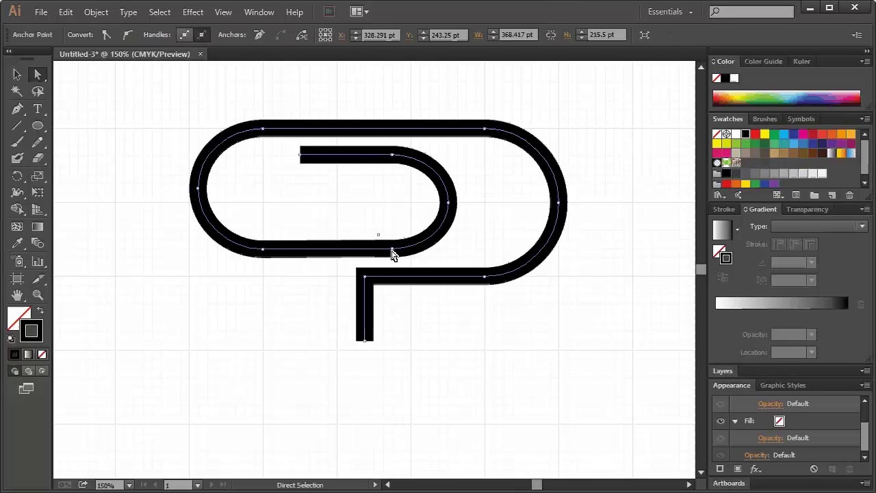
left_click(263, 251)
left_click(264, 250)
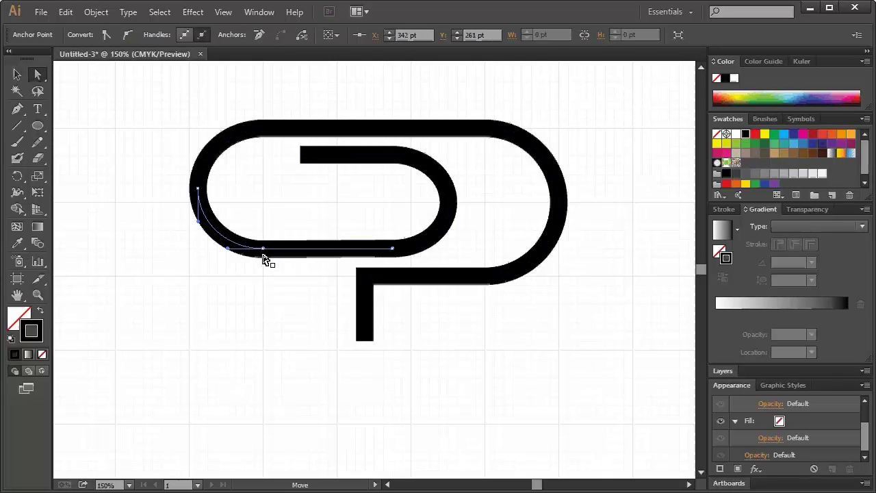
left_click_drag(264, 250, 391, 246)
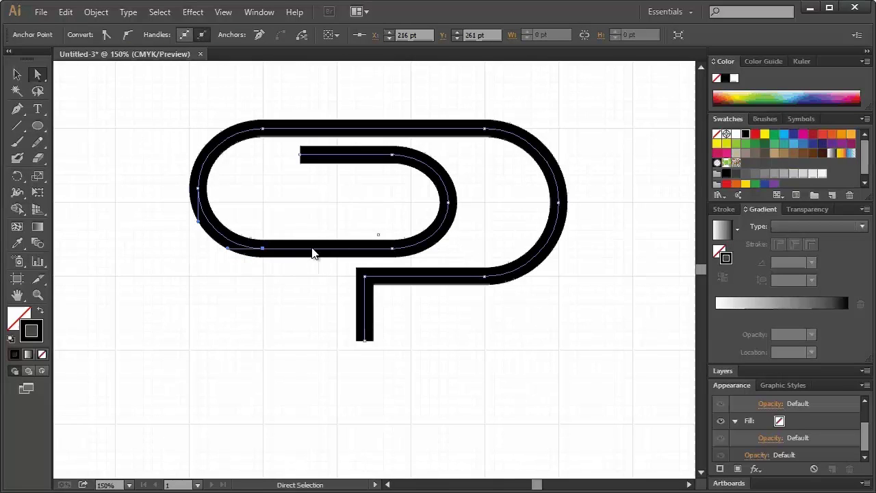
left_click(403, 260)
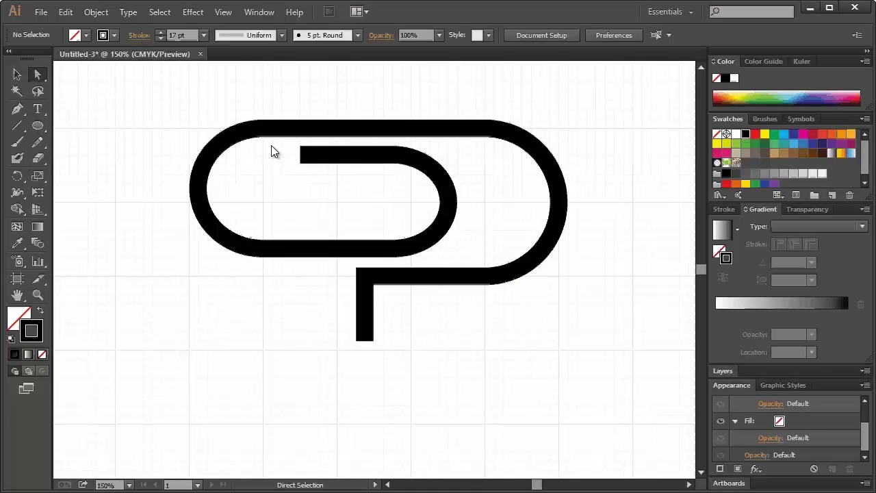
key("ctrl+1")
- Hide the grid and turn off Snap to Grid
left_click(224, 12)
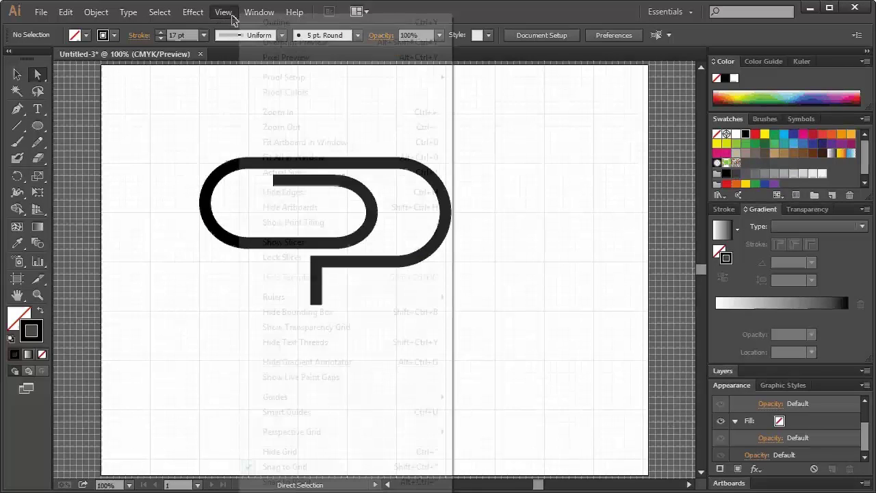
left_click(287, 451)
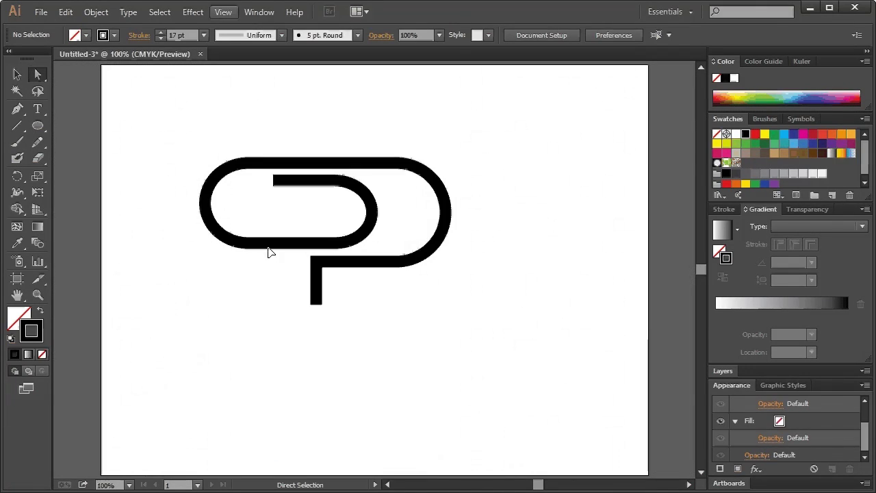
left_click(224, 13)
left_click(284, 467)
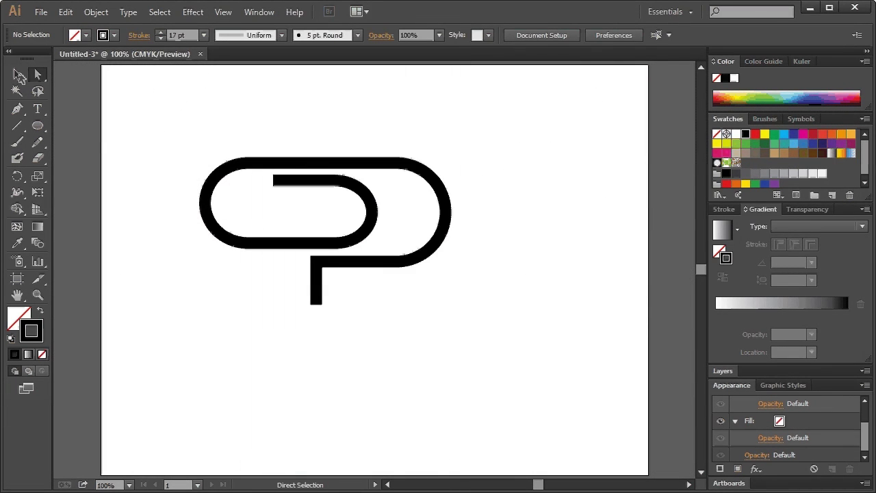
- Move the paperclip slightly right and down
key("v")
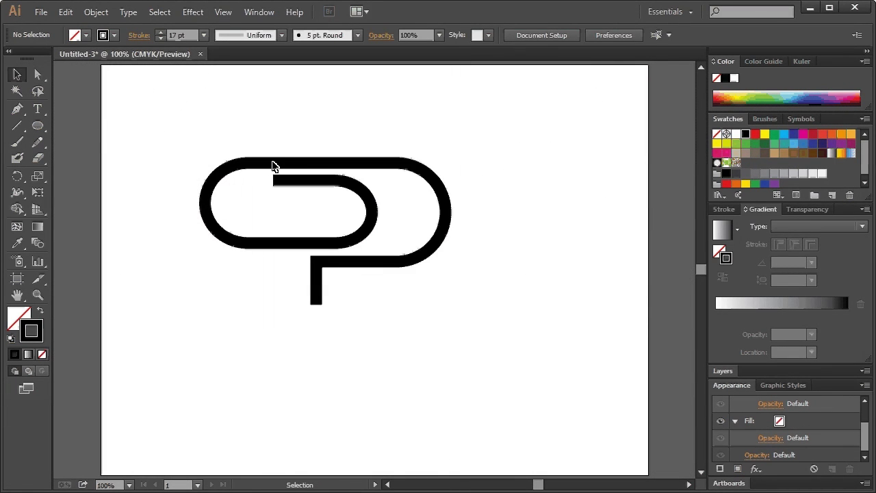
left_click_drag(276, 167, 331, 176)
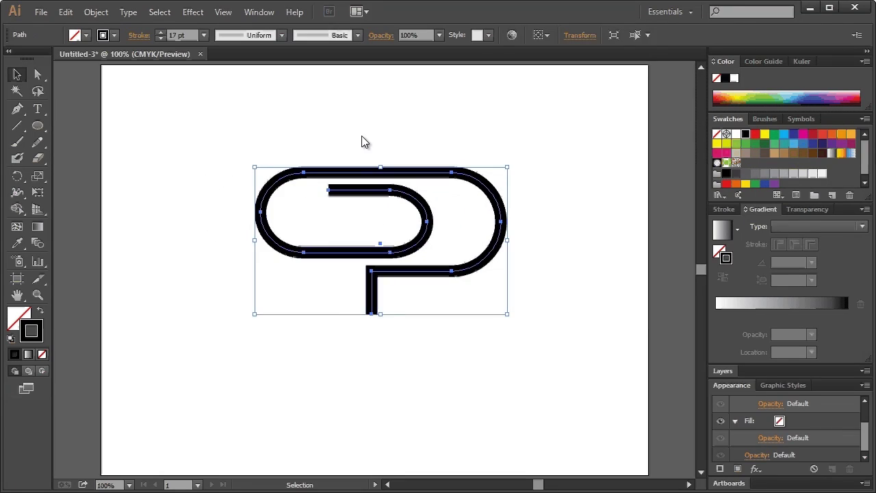
left_click(362, 137)
- Pull the loop's left-side anchors inward to narrow the paperclip
left_click(37, 75)
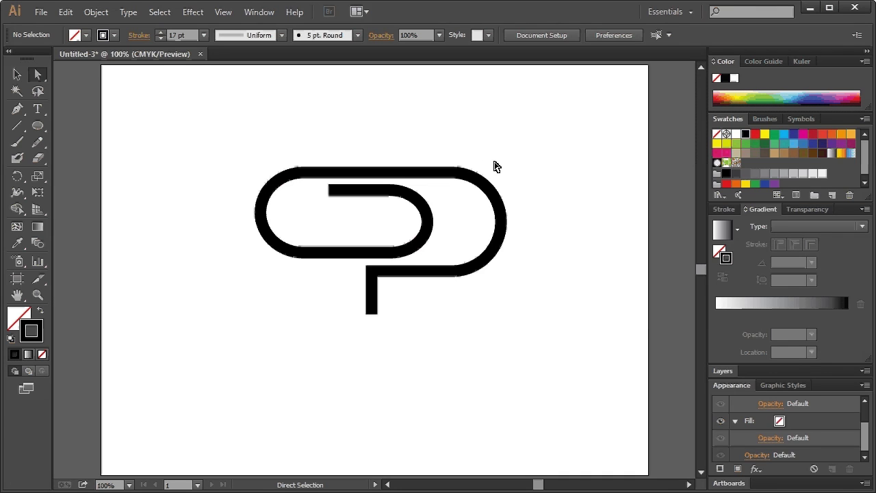
left_click_drag(528, 144, 482, 223)
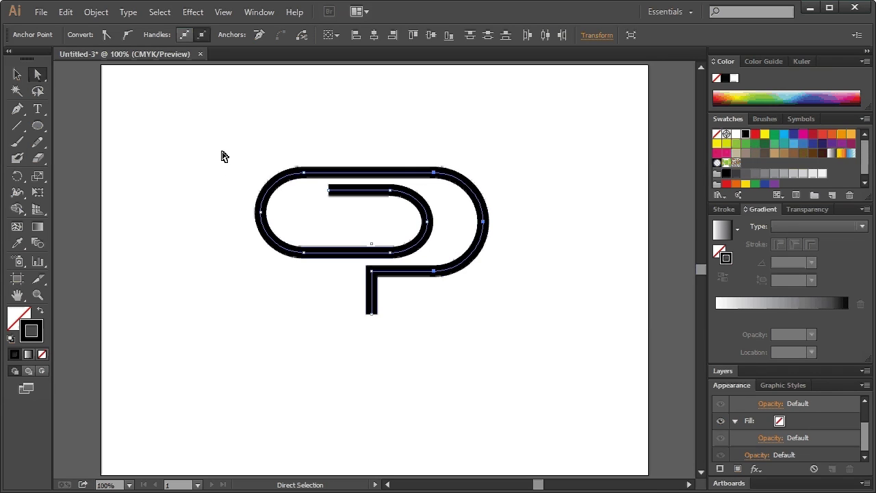
left_click_drag(222, 152, 316, 301)
left_click_drag(262, 213, 273, 214)
left_click(259, 180)
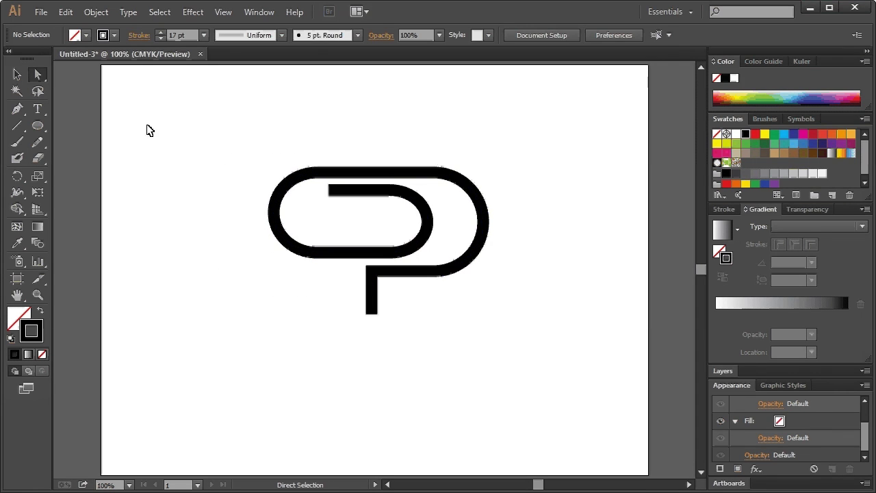
left_click(17, 74)
left_click_drag(259, 146, 466, 270)
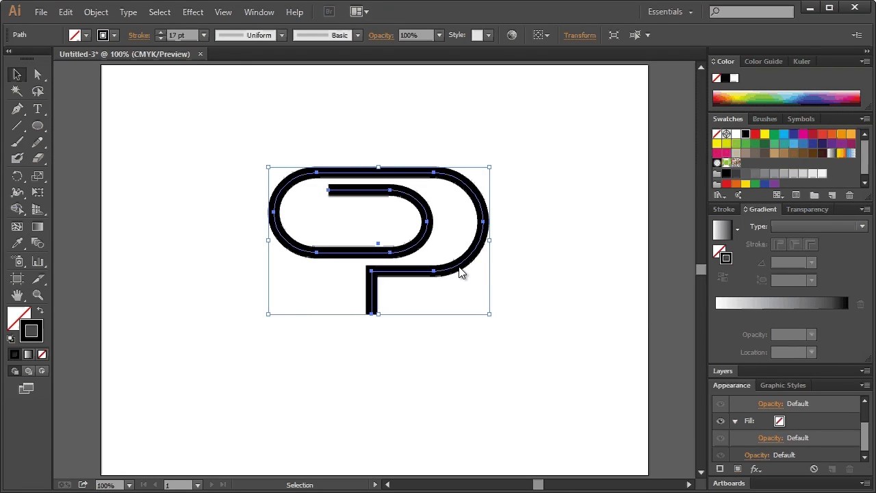
- Convert the paperclip's 17 pt stroke into a filled shape with Object > Path > Outline Stroke
left_click(89, 13)
mouse_move(155, 291)
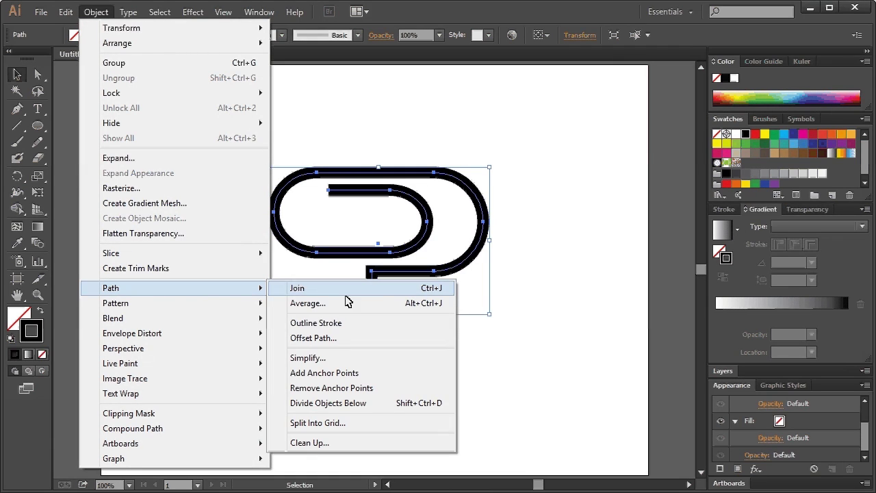
left_click(348, 323)
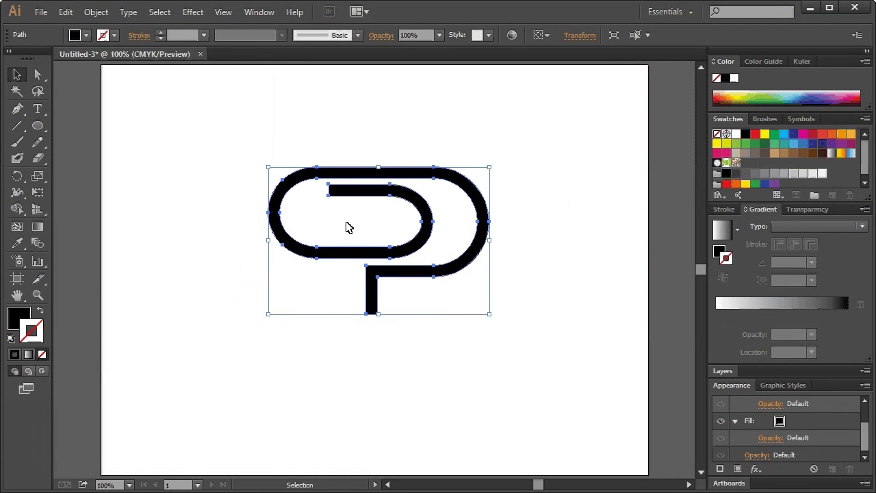
left_click(230, 219)
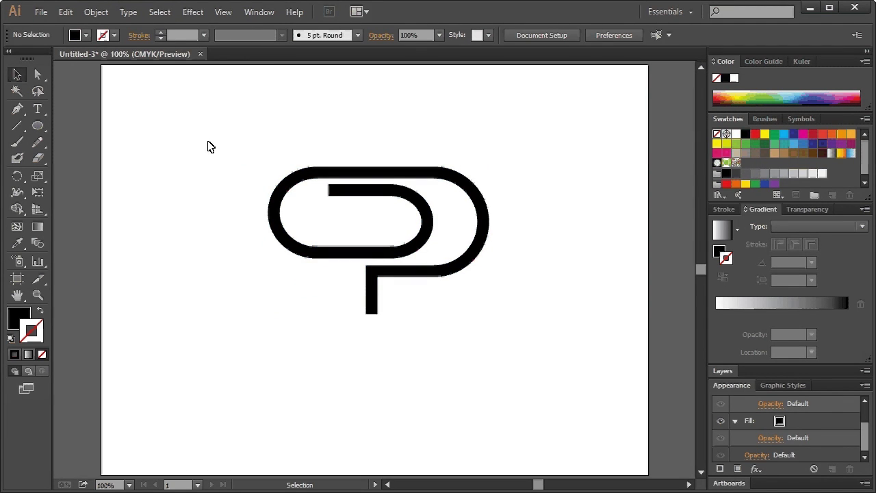
left_click_drag(211, 146, 540, 306)
left_click(540, 305)
- Move the paperclip mark left and scale it down proportionally to a much smaller size
left_click_drag(426, 227, 428, 240)
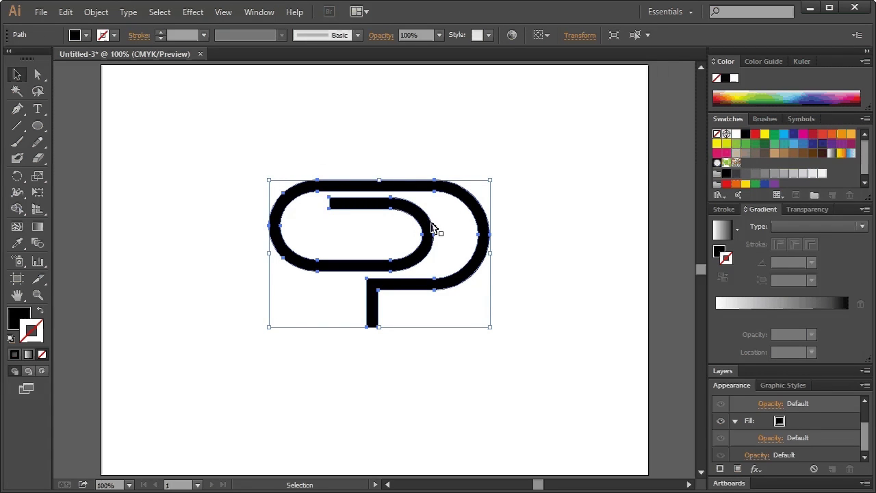
left_click(423, 172)
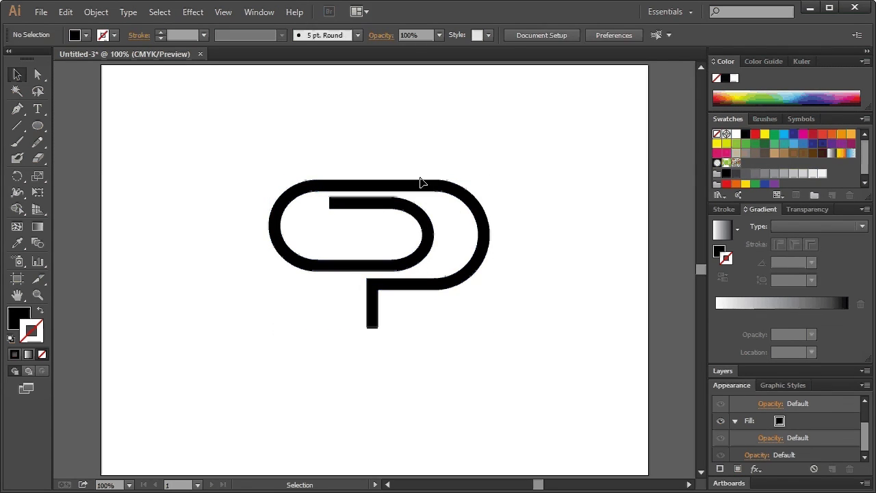
left_click(427, 237)
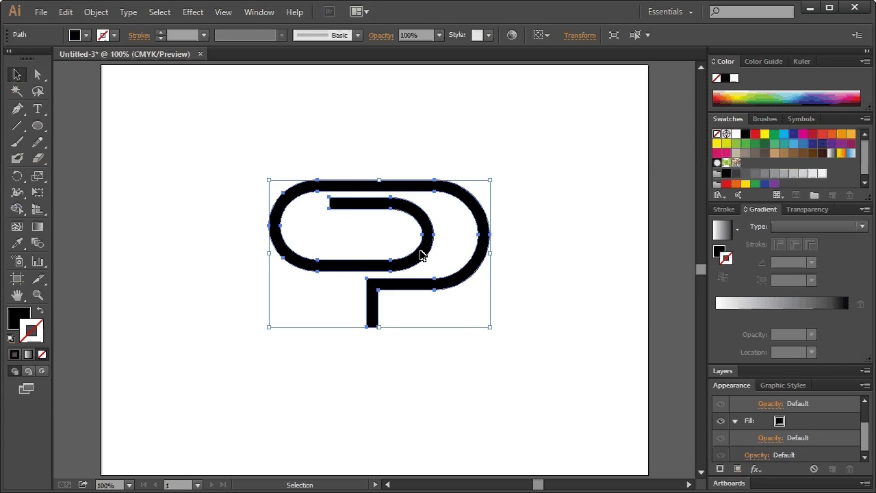
left_click_drag(425, 253, 355, 254)
left_click_drag(420, 328, 344, 227)
left_click(440, 225)
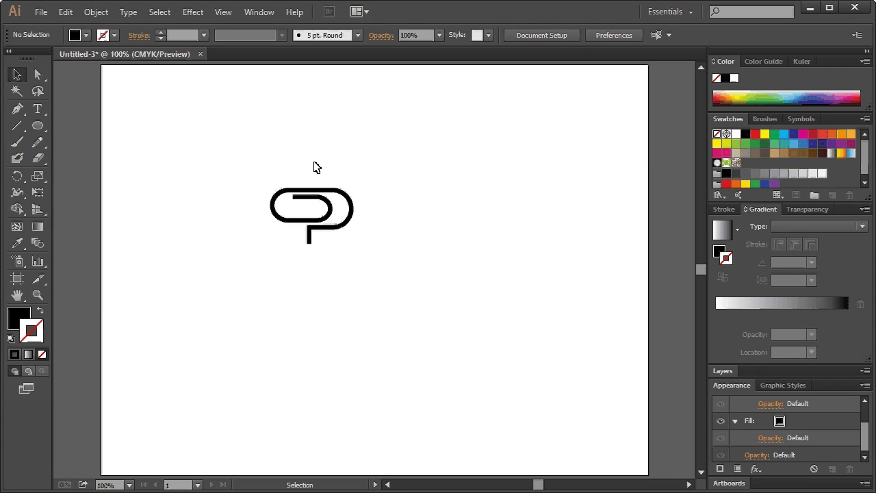
left_click_drag(316, 167, 342, 270)
left_click_drag(372, 202, 512, 233)
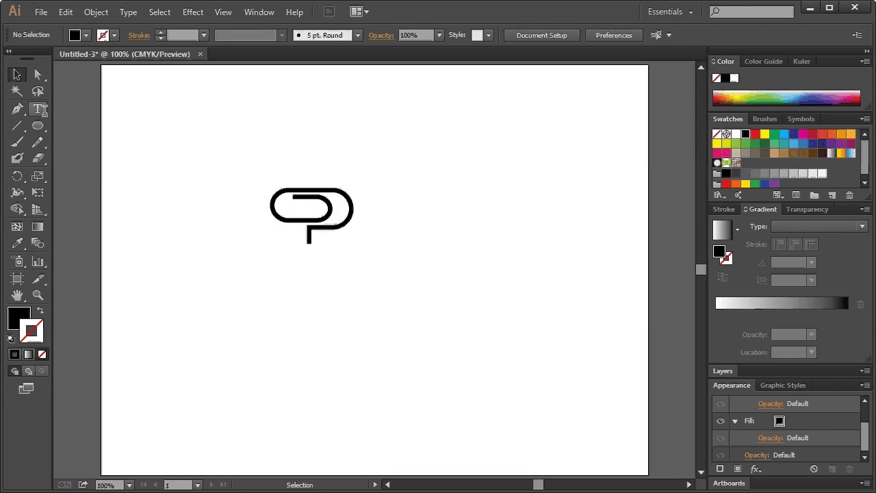
left_click(38, 109)
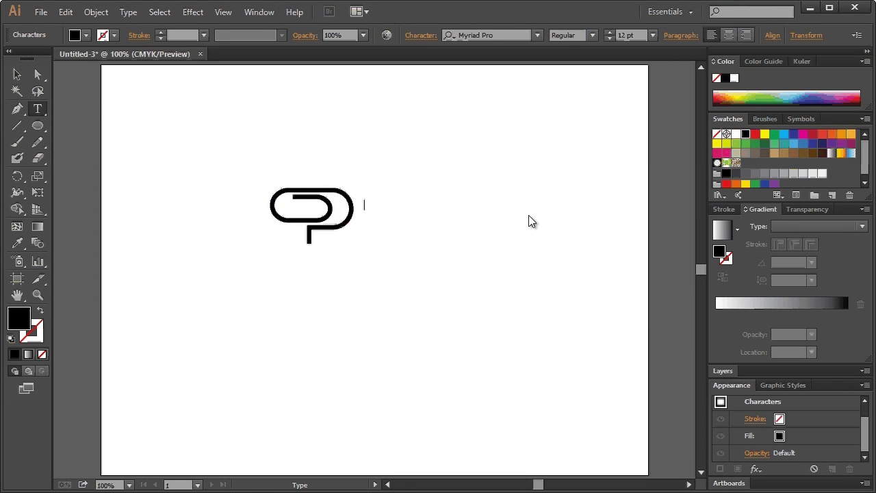
- Type PAPERCLIP beside the mark, enlarge it to 43.5 pt, and shift both down-left
type("PAPERCLIP")
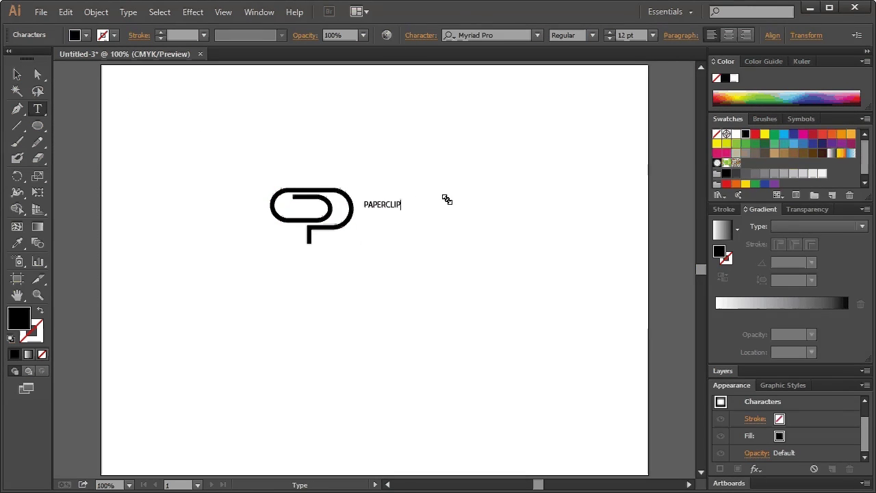
left_click(17, 74)
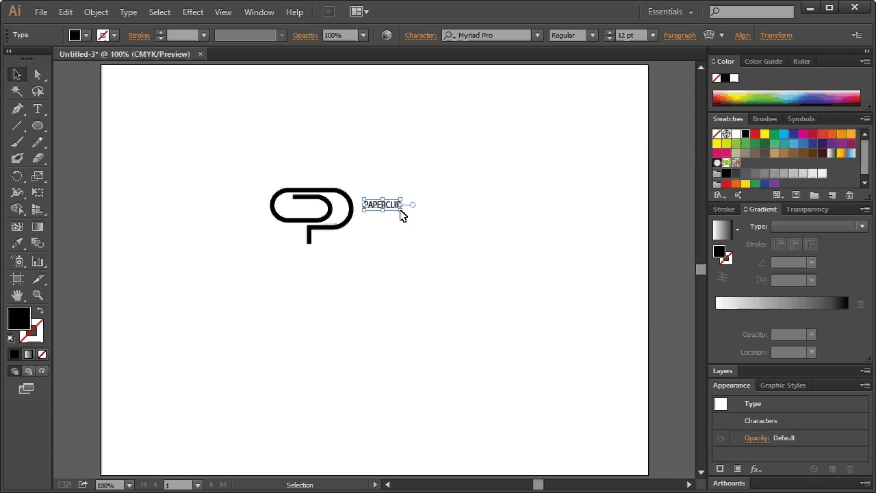
left_click_drag(403, 216, 467, 207)
left_click_drag(215, 152, 520, 270)
left_click_drag(417, 229, 388, 181)
left_click(411, 308)
- Set the PAPERCLIP text's font to Trade Gothic LT Std Bold Extended
left_click(438, 241)
left_click(493, 35)
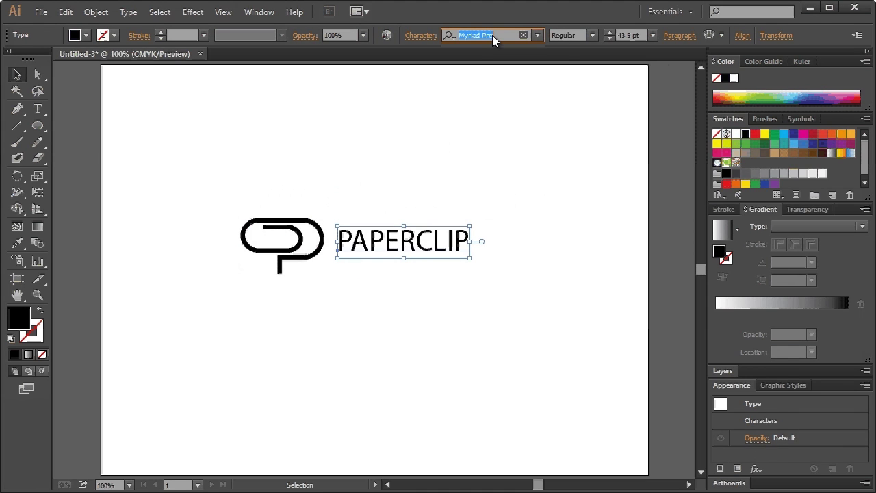
type("trade")
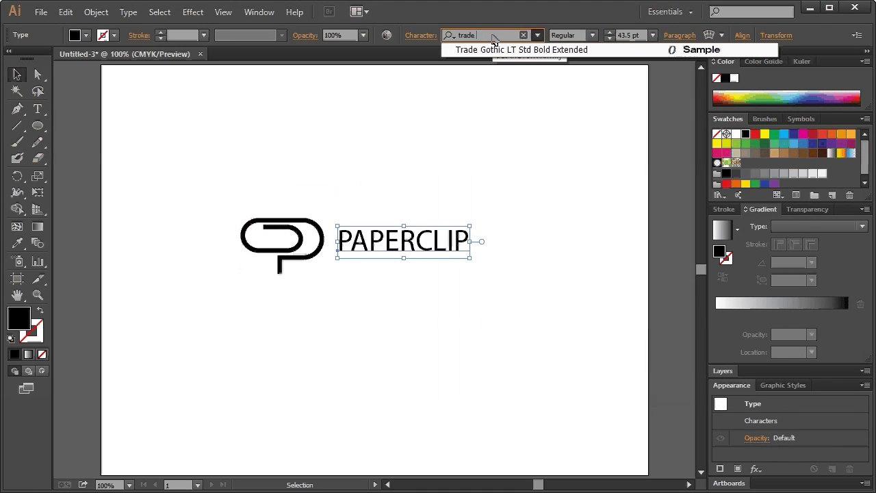
left_click(495, 49)
left_click(436, 213)
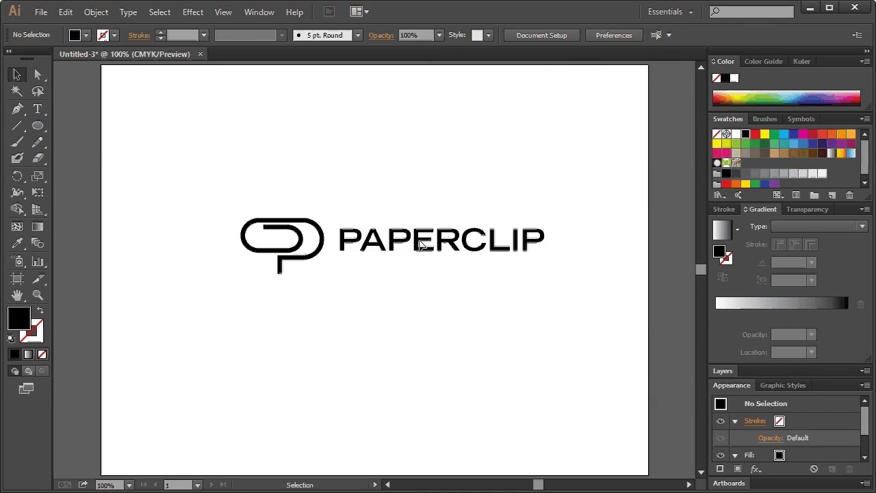
left_click_drag(202, 193, 586, 307)
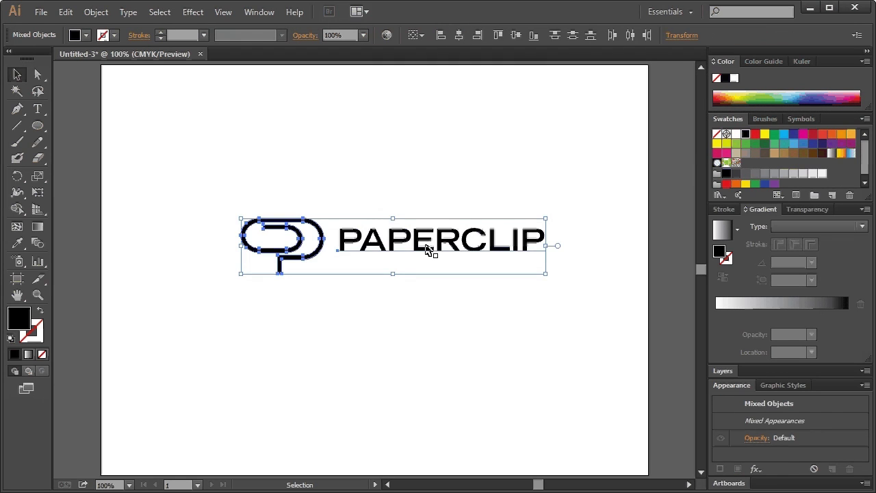
- Move the horizontal mark-and-wordmark lockup up toward the top of the artboard
left_click_drag(431, 248, 382, 112)
left_click(289, 141)
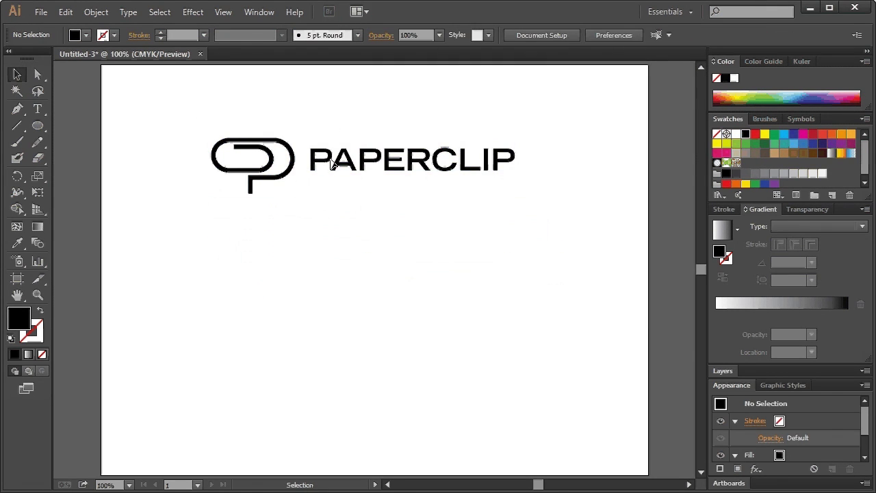
left_click(332, 163)
left_click_drag(573, 212, 210, 134)
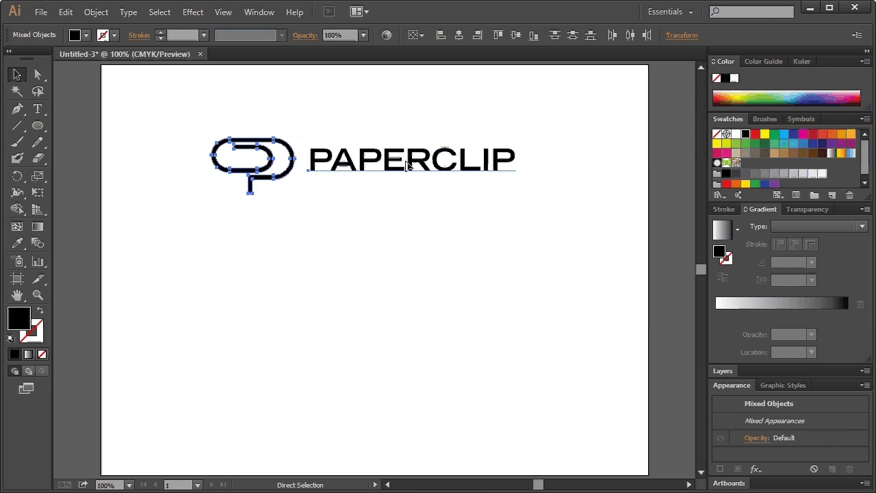
- Duplicate the lockup straight down and centre the copy's paperclip mark above its PAPERCLIP text
left_click_drag(408, 204, 412, 387)
left_click(413, 410)
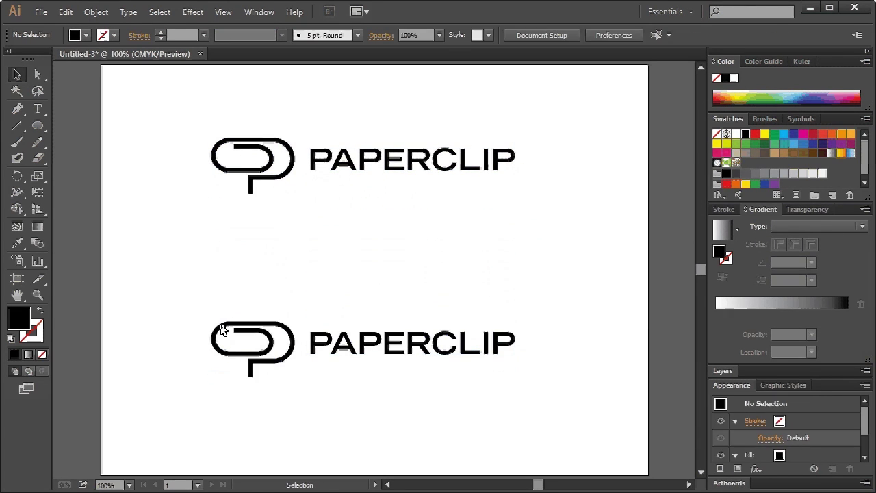
left_click(288, 373)
left_click_drag(285, 362, 438, 299)
left_click(526, 268)
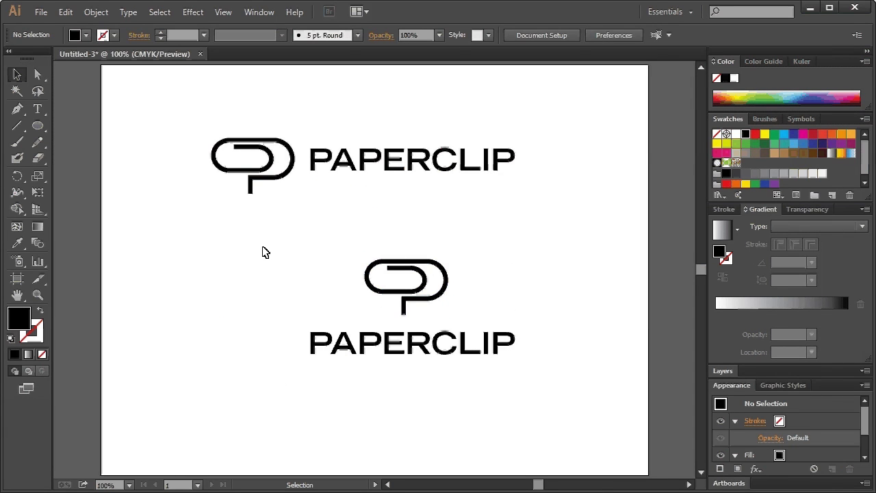
- Shift the stacked logo down-left and move its mark closer to the wordmark
left_click_drag(265, 252, 541, 375)
left_click_drag(418, 305, 377, 332)
left_click(508, 262)
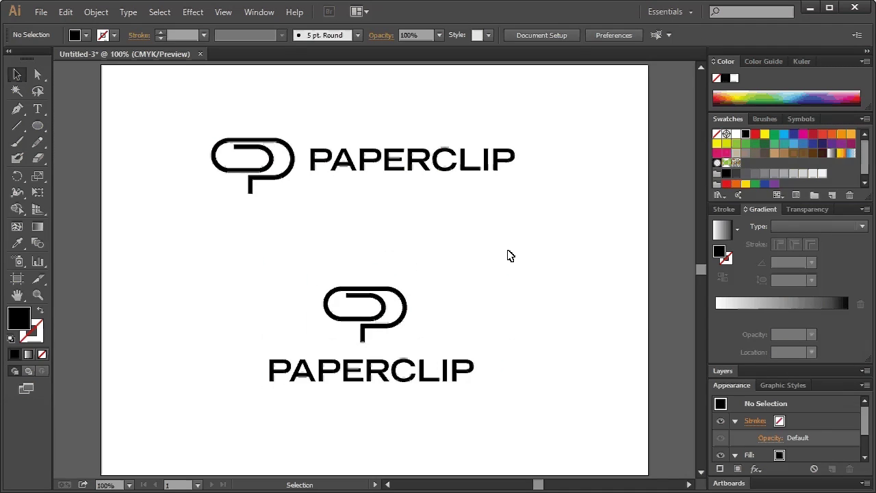
left_click_drag(215, 271, 540, 411)
left_click_drag(184, 127, 561, 226)
left_click_drag(296, 284, 397, 289)
left_click(498, 254)
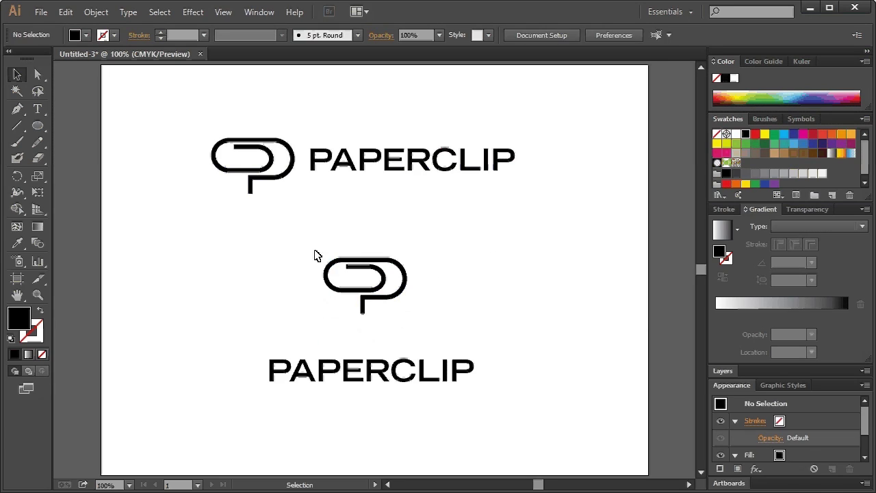
left_click_drag(327, 273, 327, 301)
left_click(514, 260)
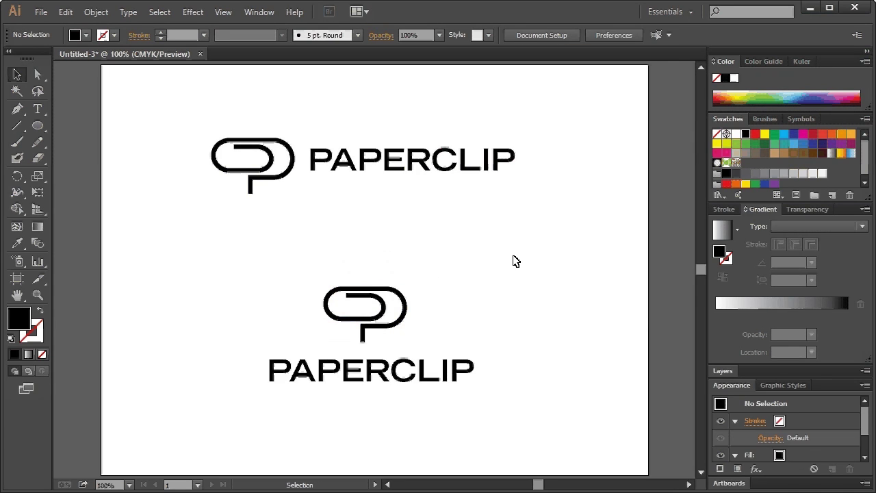